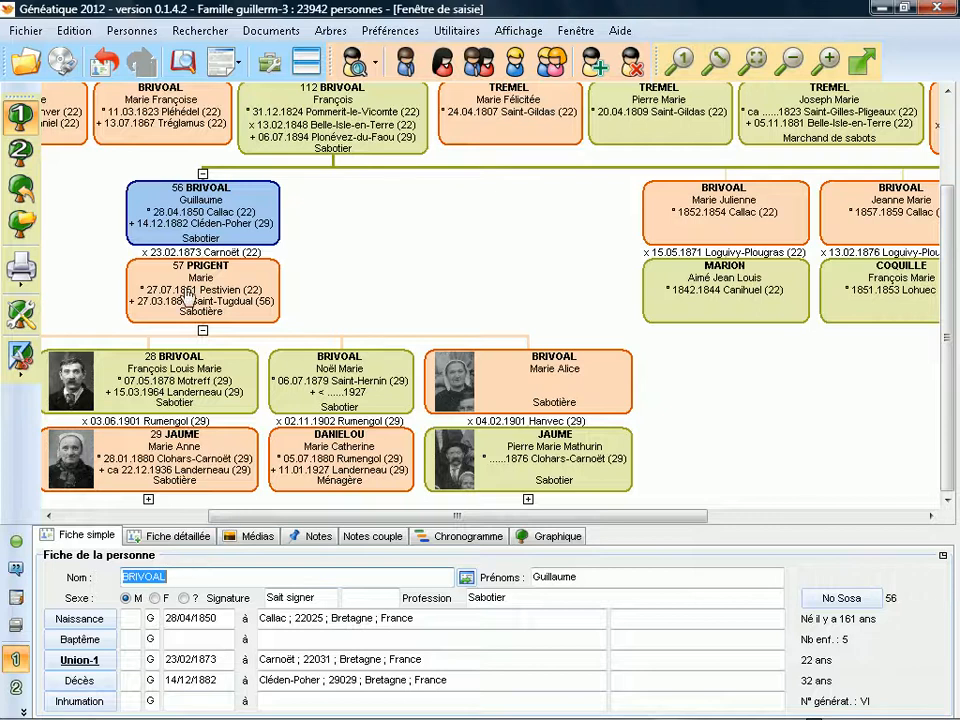
# View the record of spouse no. 57 and return to person no. 56 as the tree's current person
pyautogui.click(145, 295)
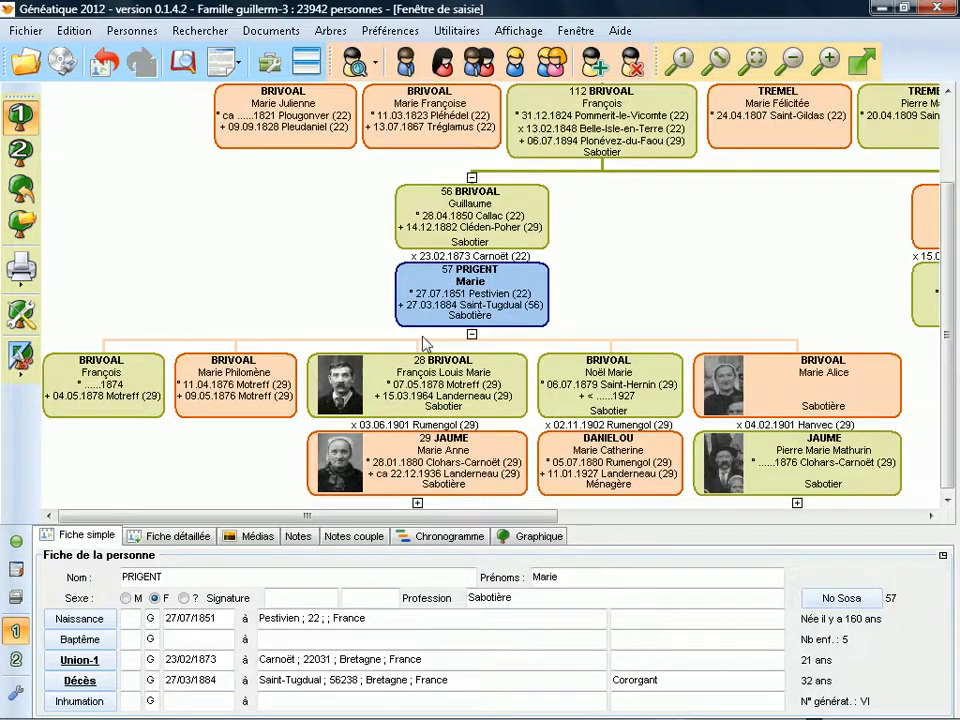
pyautogui.click(430, 230)
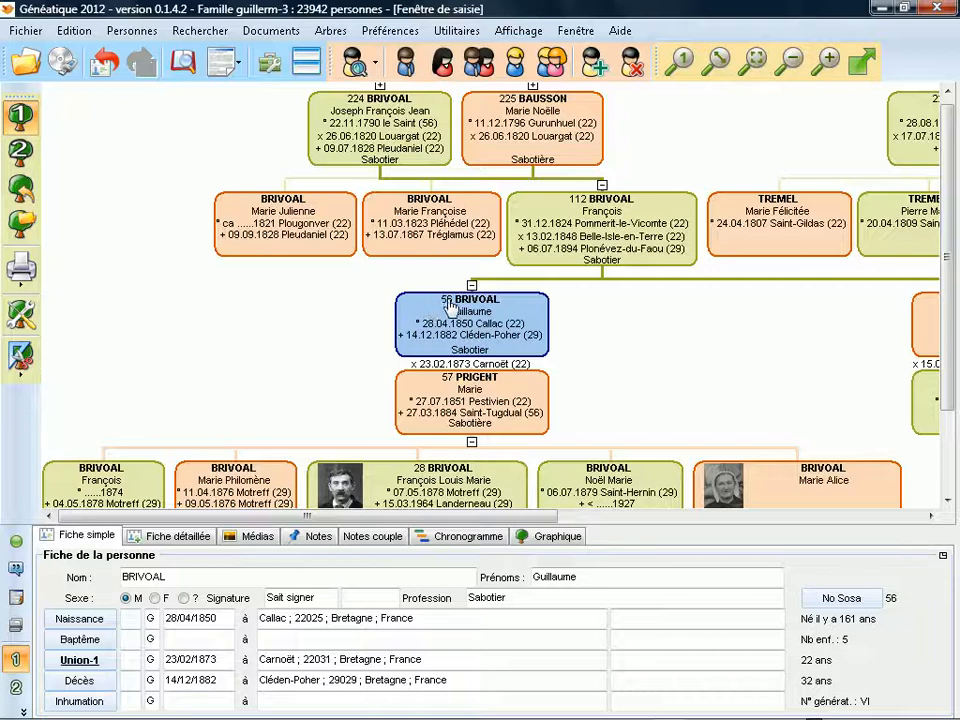
pyautogui.moveTo(360, 517); pyautogui.dragTo(397, 515)
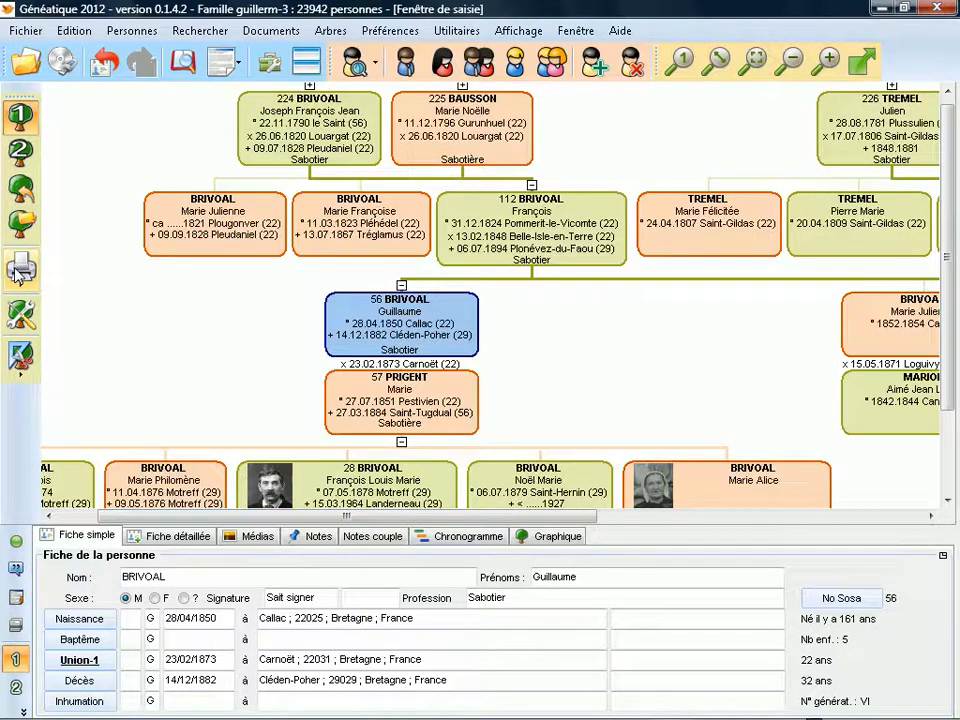
# Expand the tree upwards to show the ancestors of no. 224 and no. 448
pyautogui.scroll(1, 131, 268)
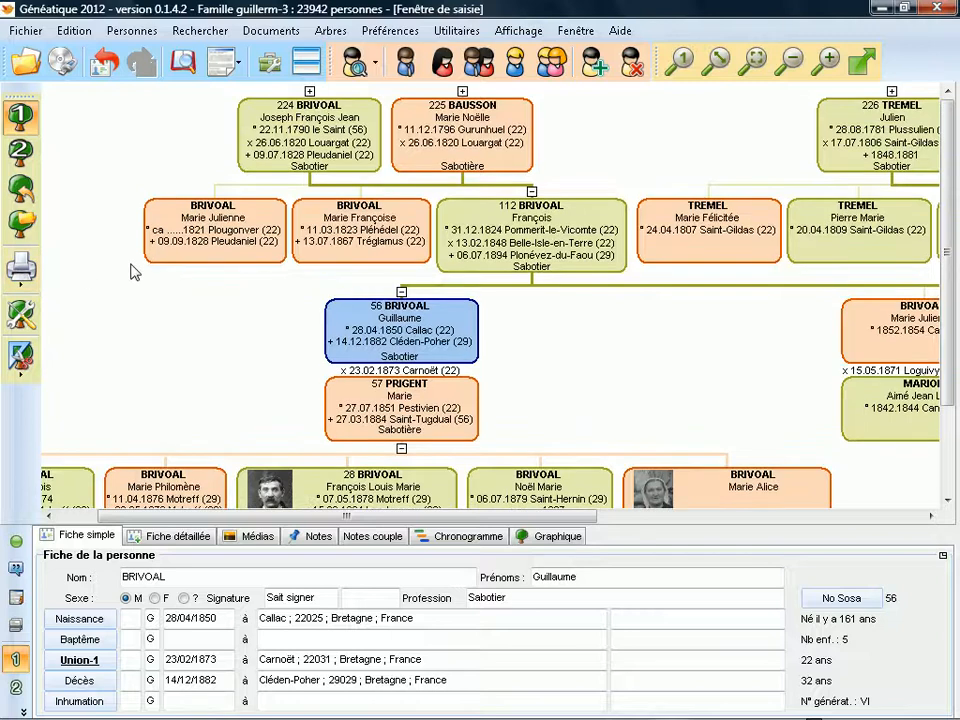
pyautogui.scroll(-3, 131, 268)
pyautogui.scroll(3, 131, 268)
pyautogui.click(310, 92)
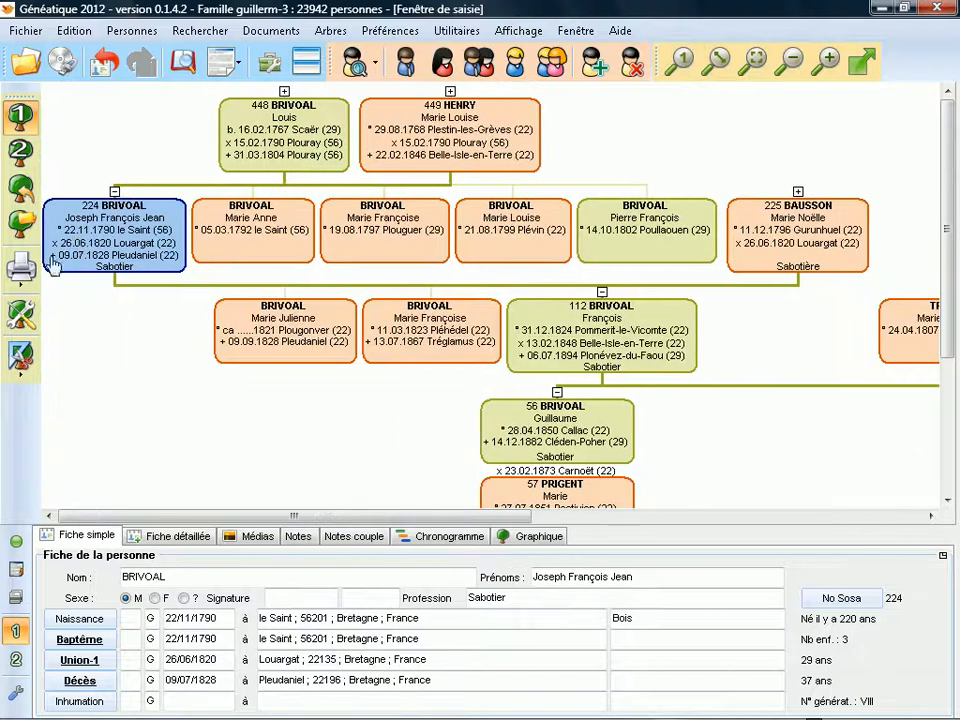
pyautogui.click(284, 92)
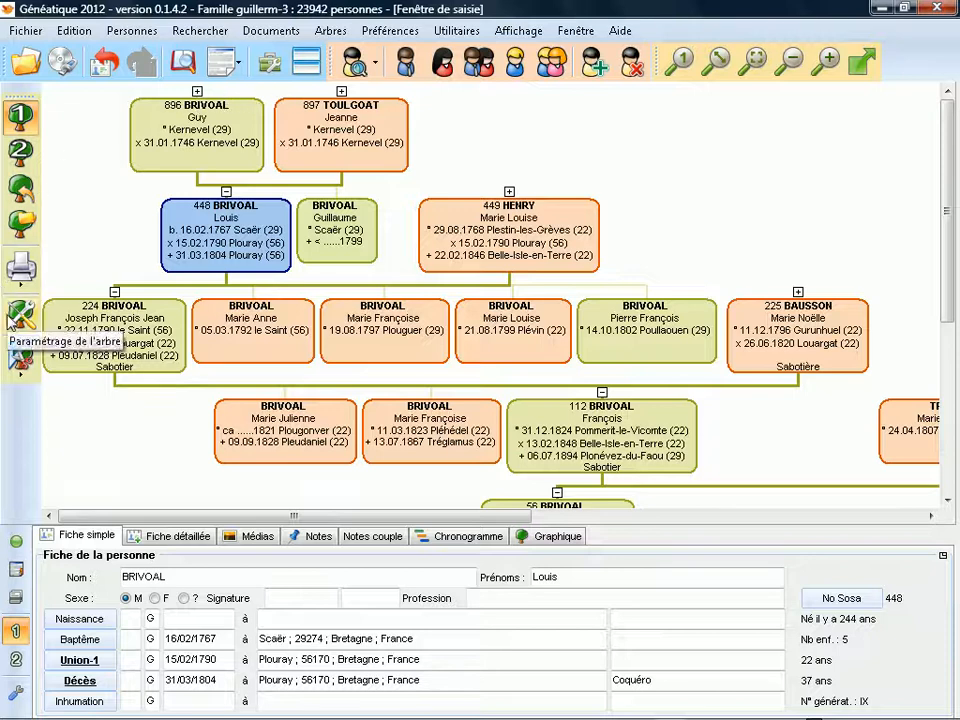
# Set the tree's number of ascending generations to 6 in the main tree settings and apply it
pyautogui.click(12, 316)
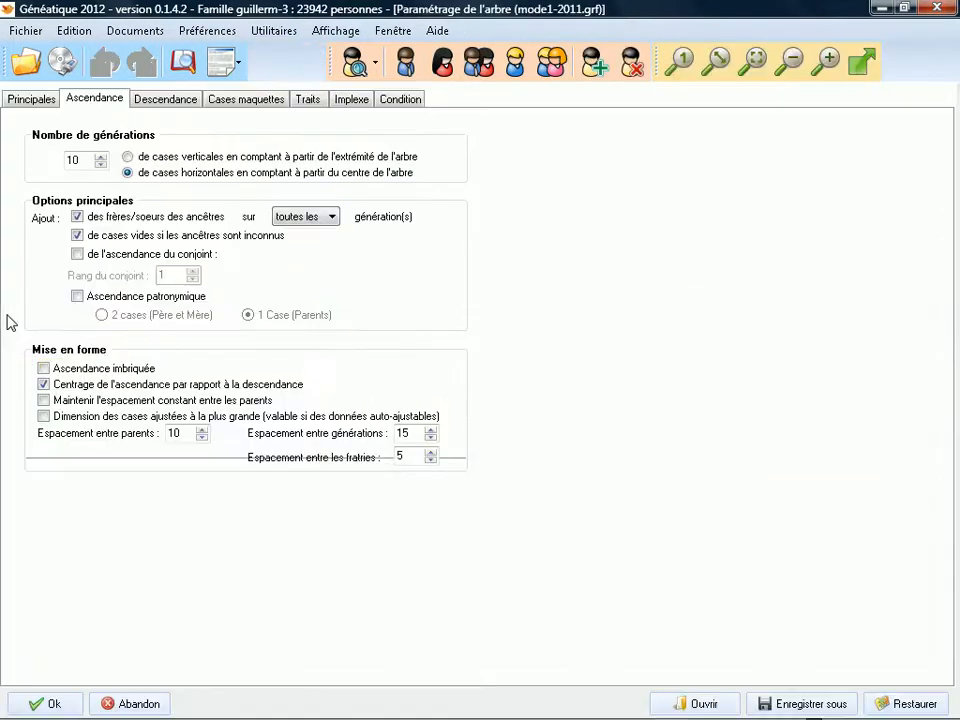
pyautogui.click(40, 101)
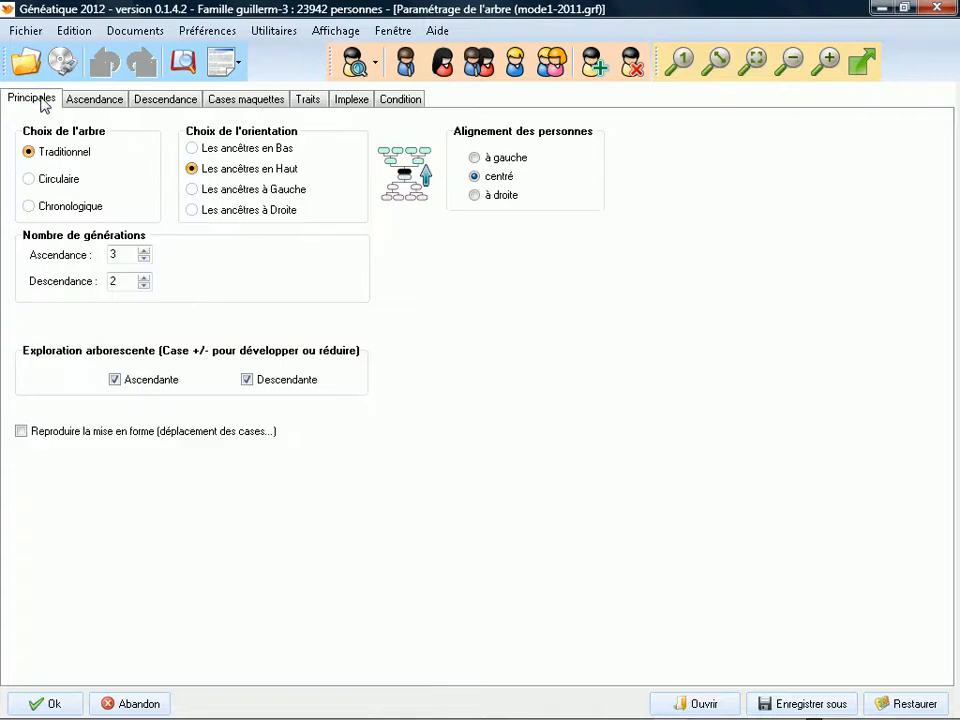
pyautogui.click(144, 277)
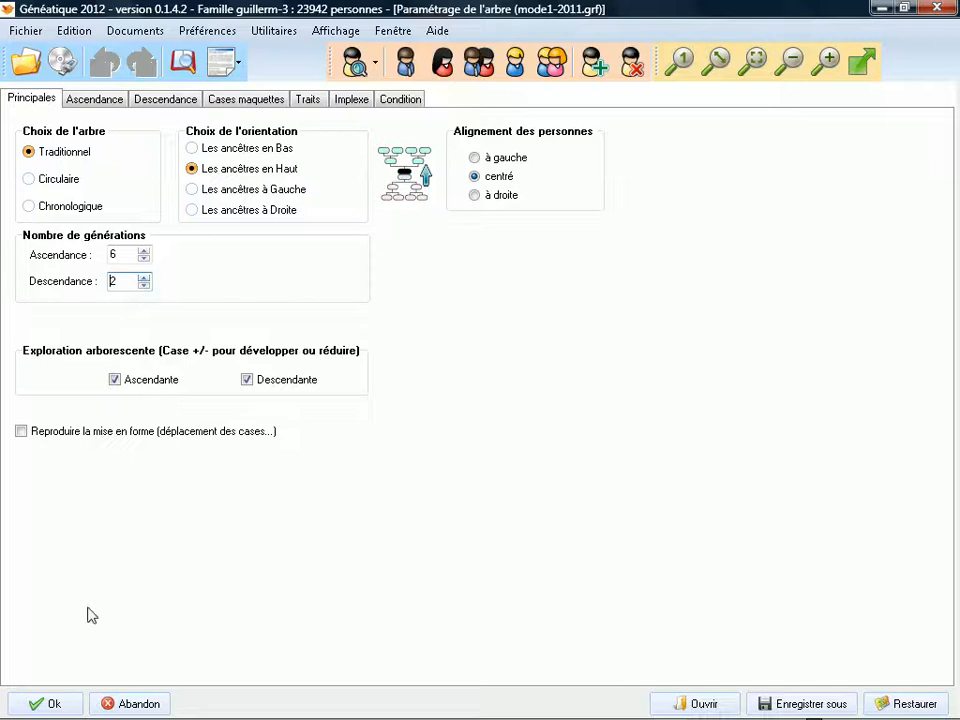
pyautogui.click(44, 704)
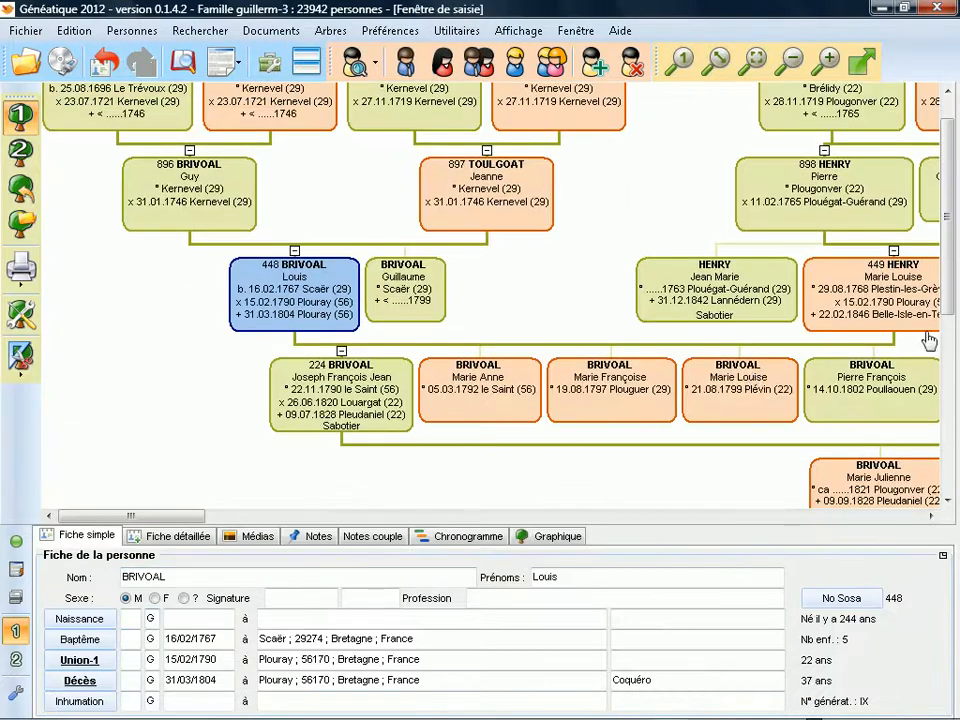
# Exclude the ancestors' siblings and the empty boxes for unknown ancestors in the tree's ascendance settings, and apply the changes
pyautogui.moveTo(946, 310); pyautogui.dragTo(946, 278)
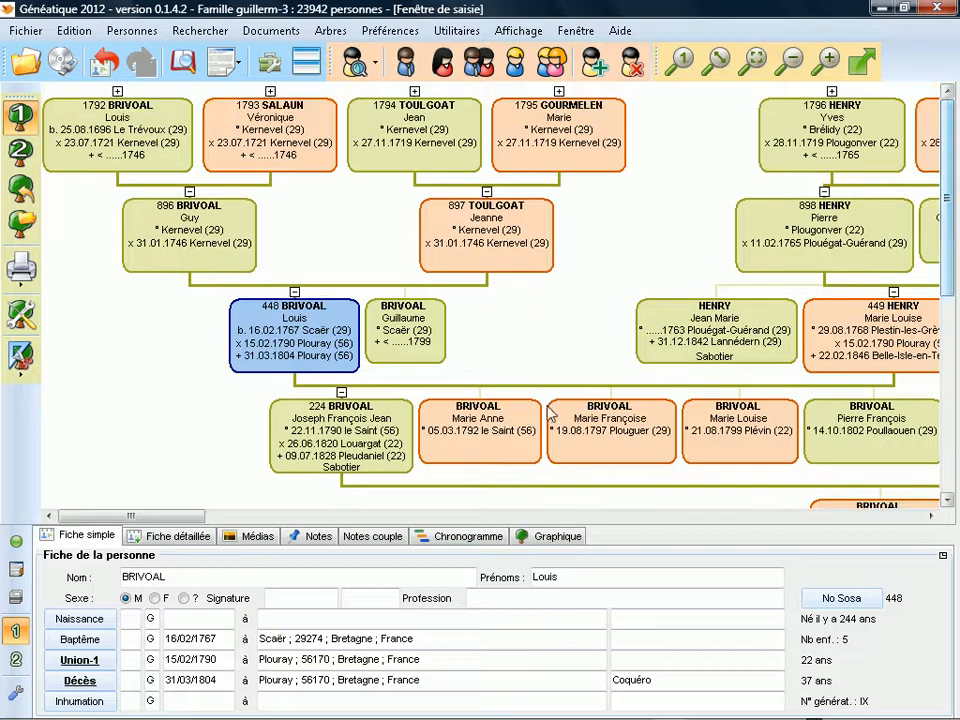
pyautogui.moveTo(158, 517); pyautogui.dragTo(309, 506)
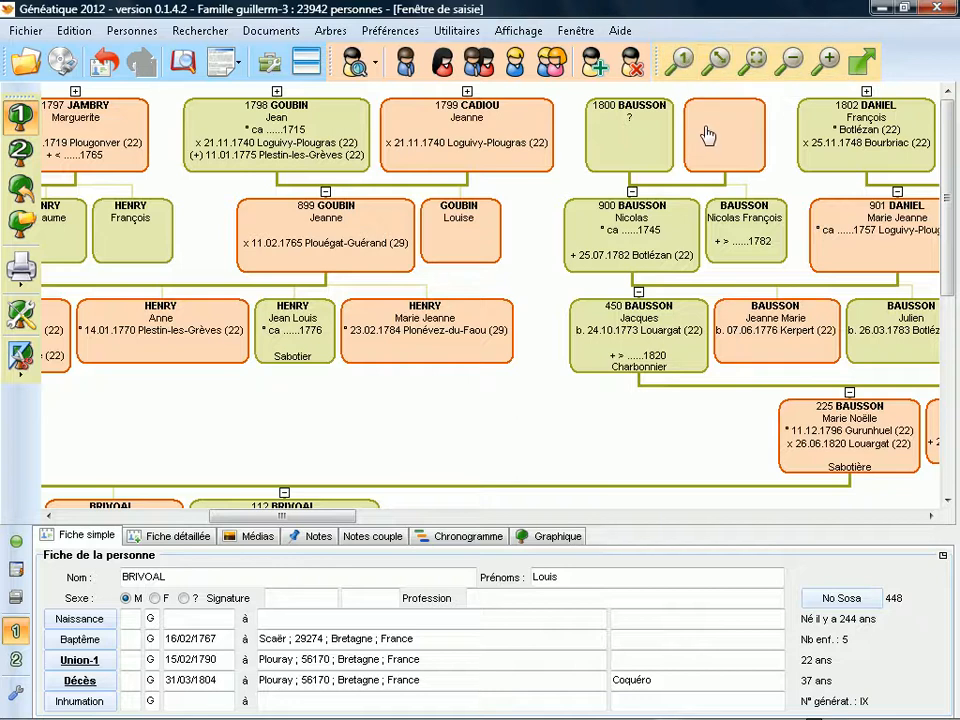
pyautogui.moveTo(296, 521); pyautogui.dragTo(283, 519)
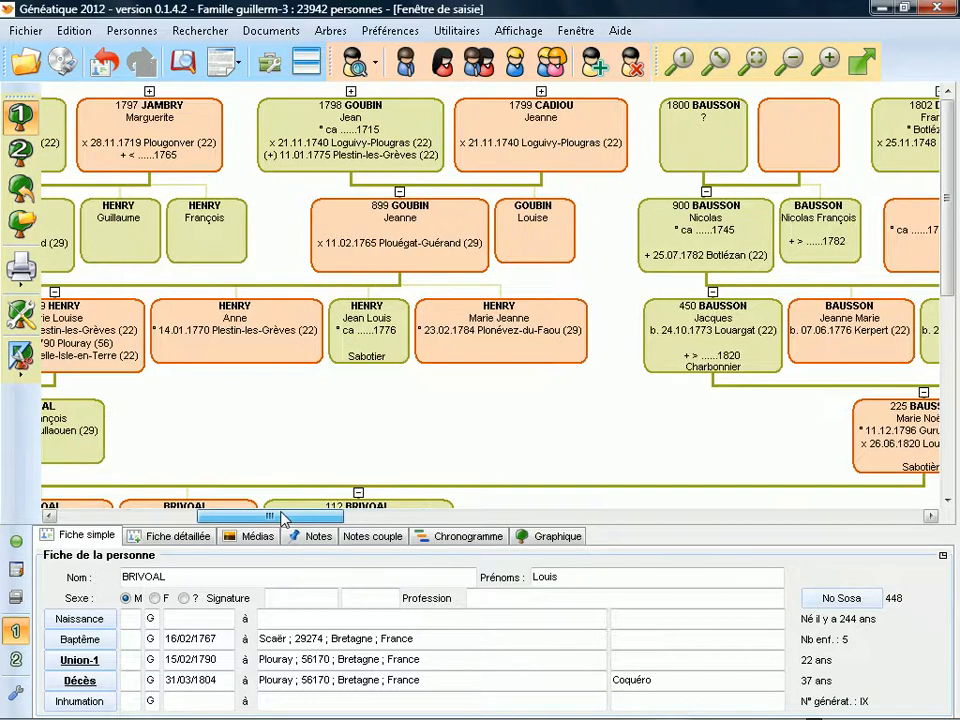
pyautogui.click(19, 316)
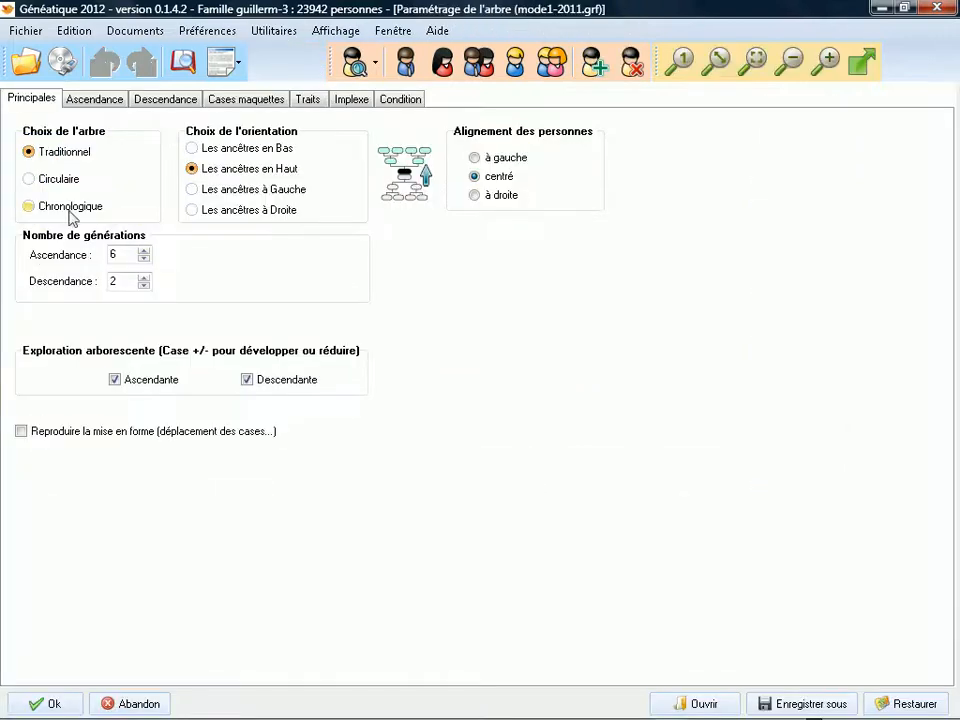
pyautogui.click(110, 104)
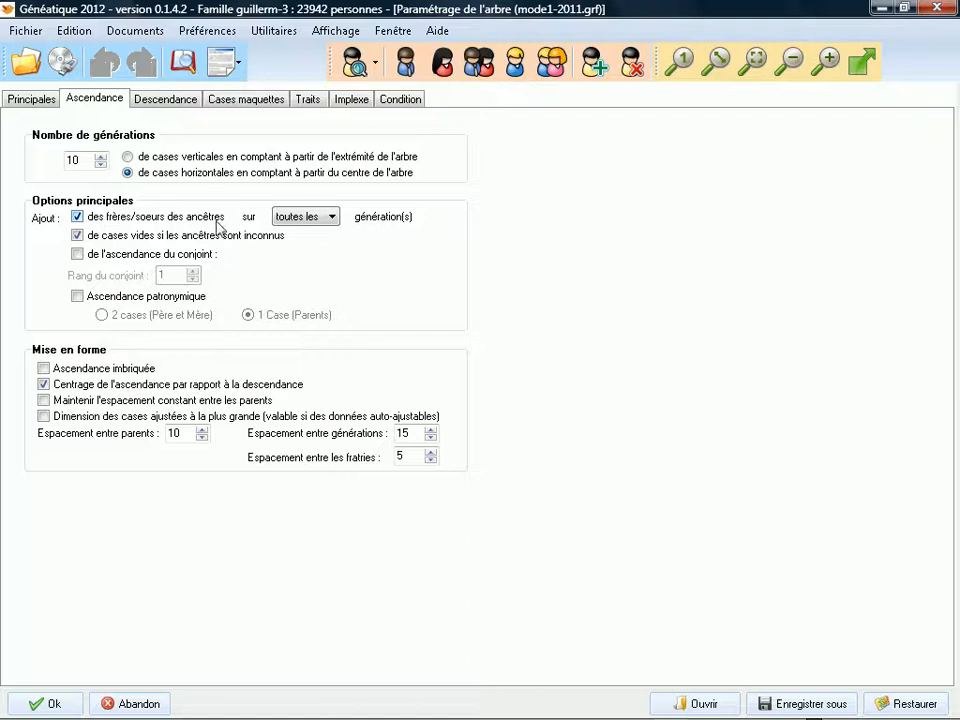
pyautogui.click(78, 218)
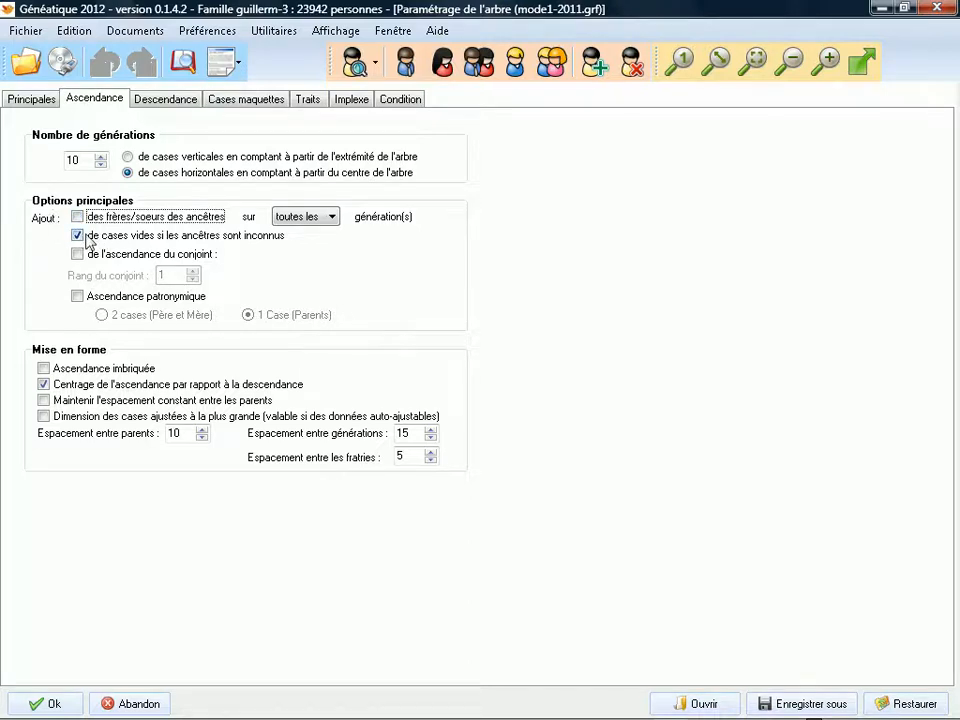
pyautogui.click(78, 236)
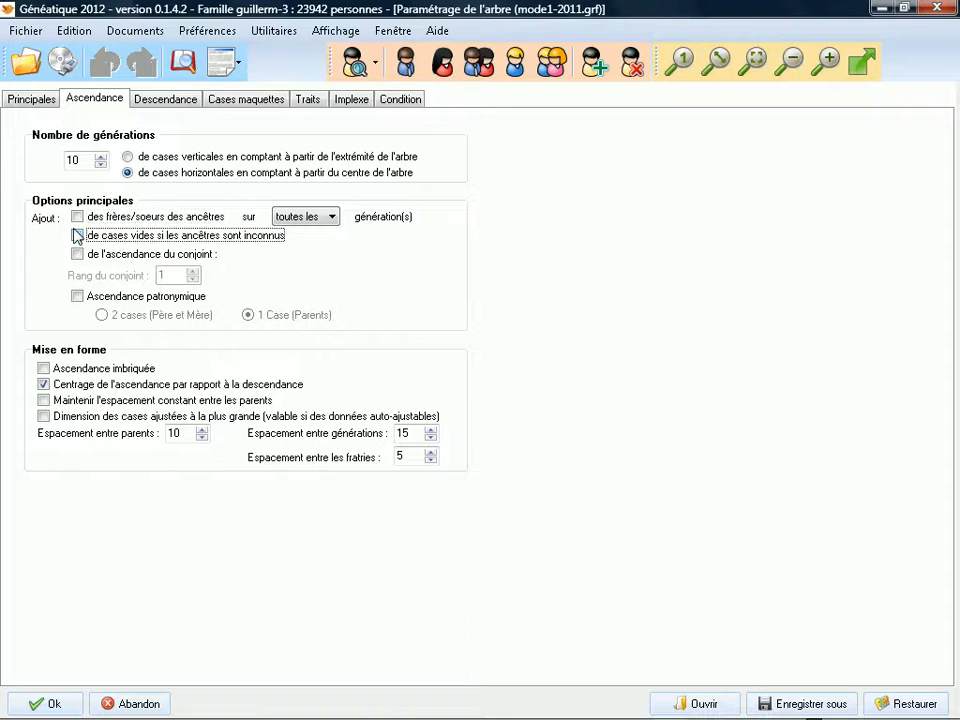
pyautogui.click(20, 703)
pyautogui.scroll(1, 390, 371)
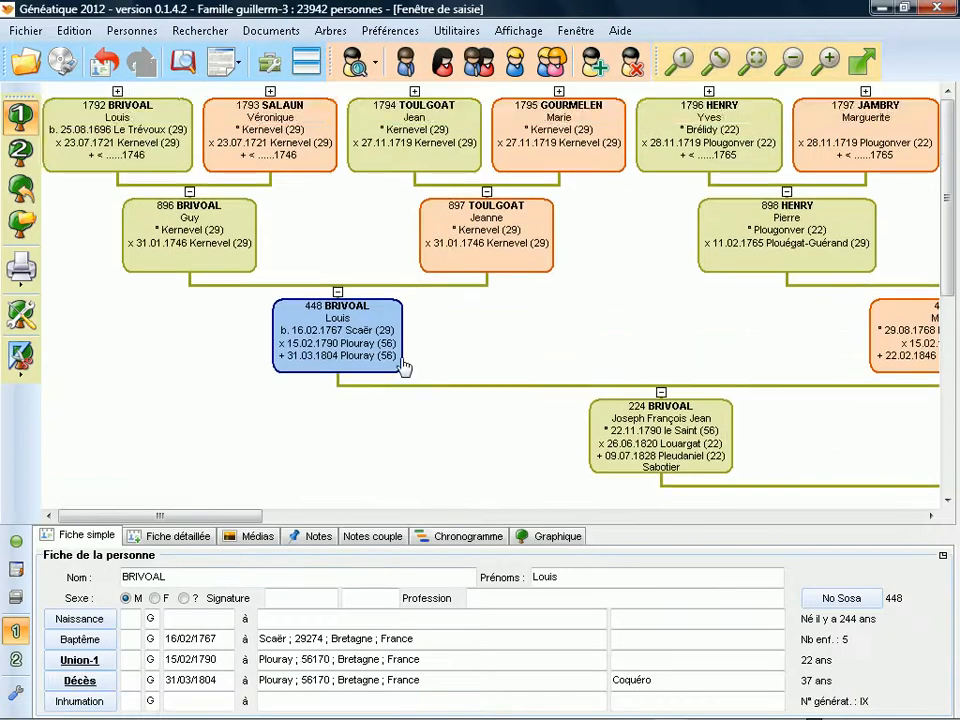
# Open the print preview and configuration for the displayed tree
pyautogui.moveTo(192, 517); pyautogui.dragTo(276, 517)
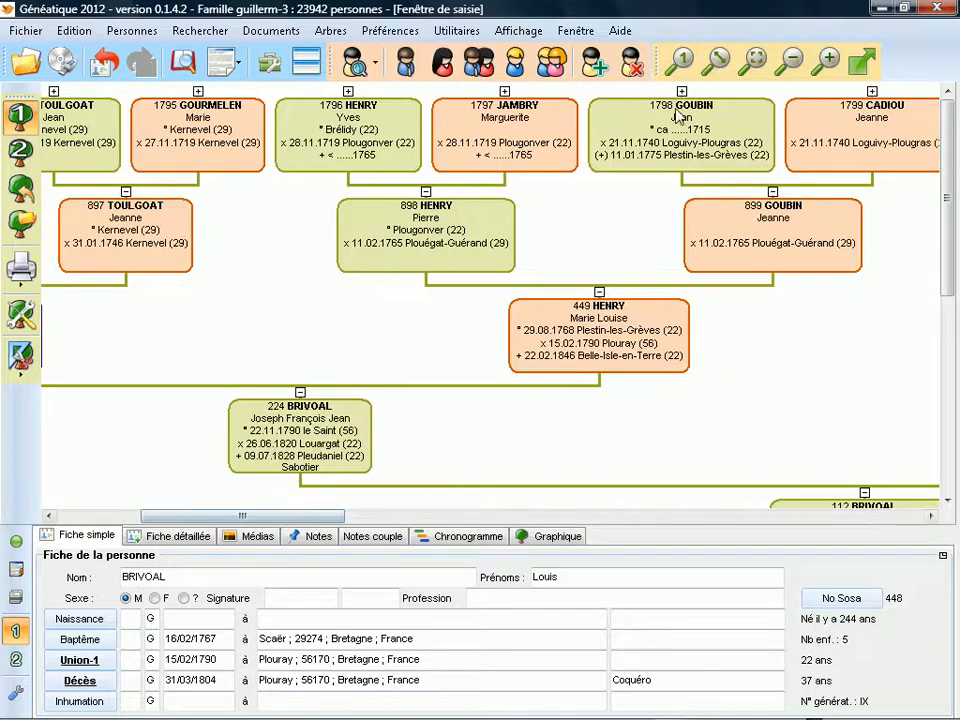
pyautogui.click(828, 62)
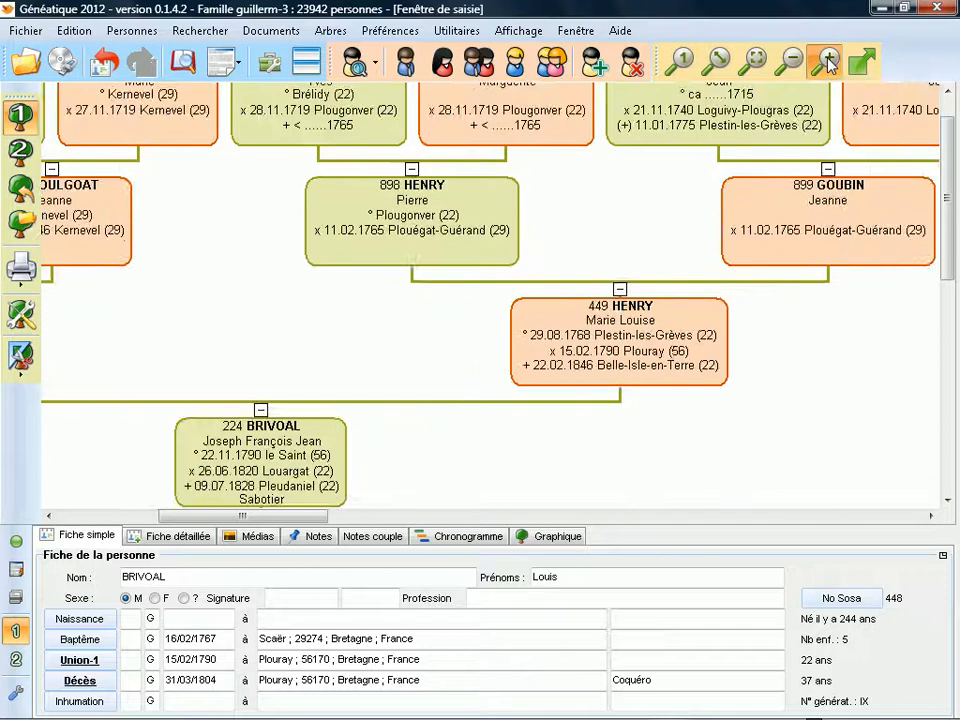
pyautogui.click(828, 62)
pyautogui.scroll(3, 817, 181)
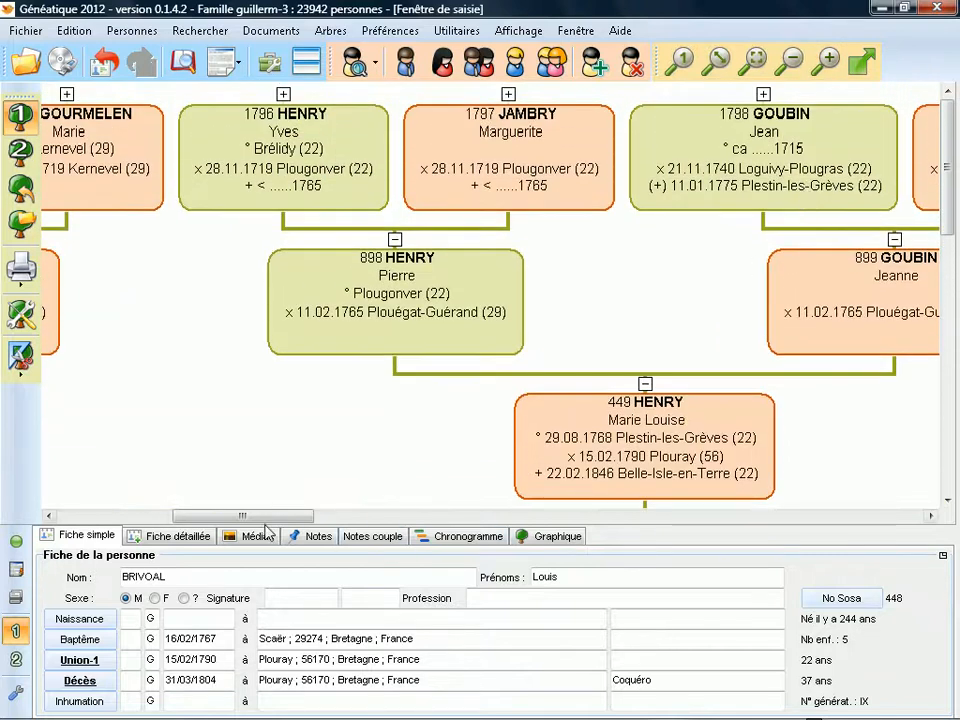
pyautogui.moveTo(260, 522); pyautogui.dragTo(467, 520)
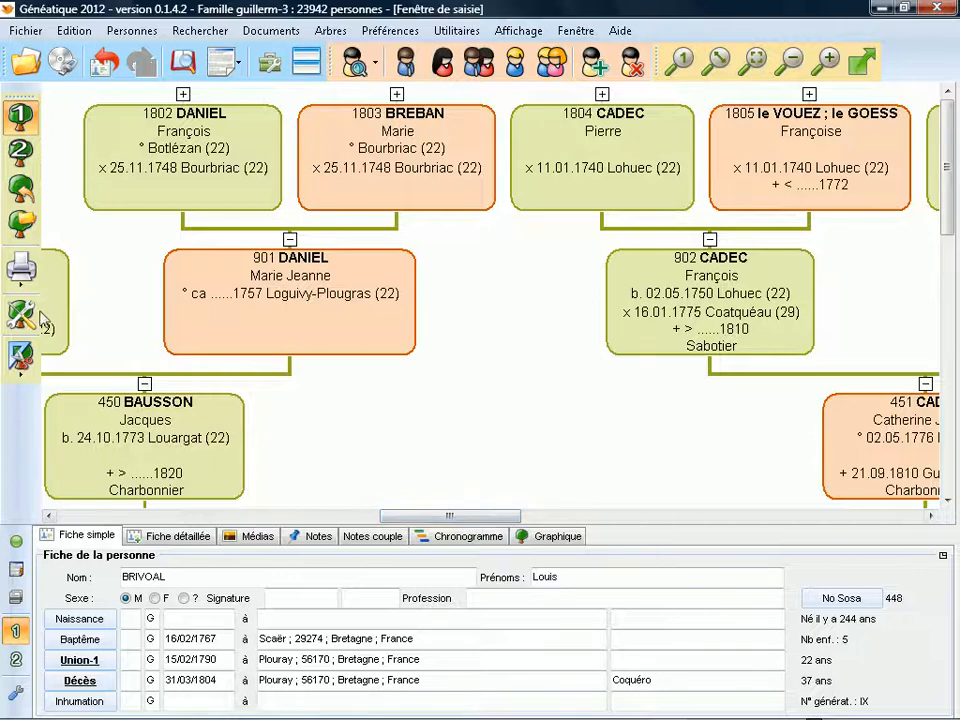
pyautogui.click(22, 270)
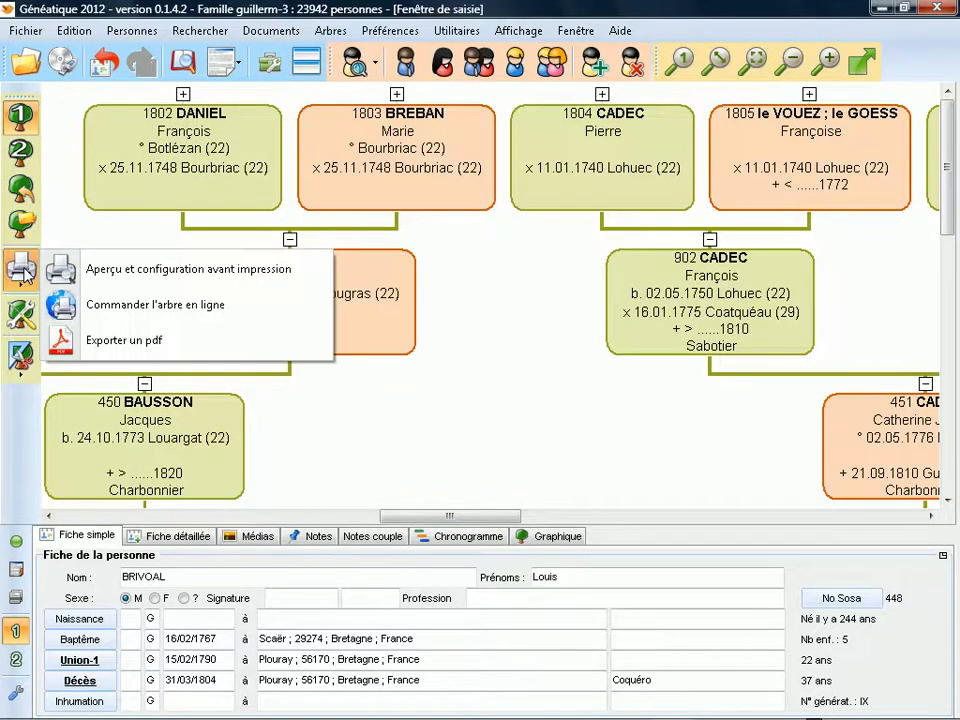
pyautogui.click(288, 270)
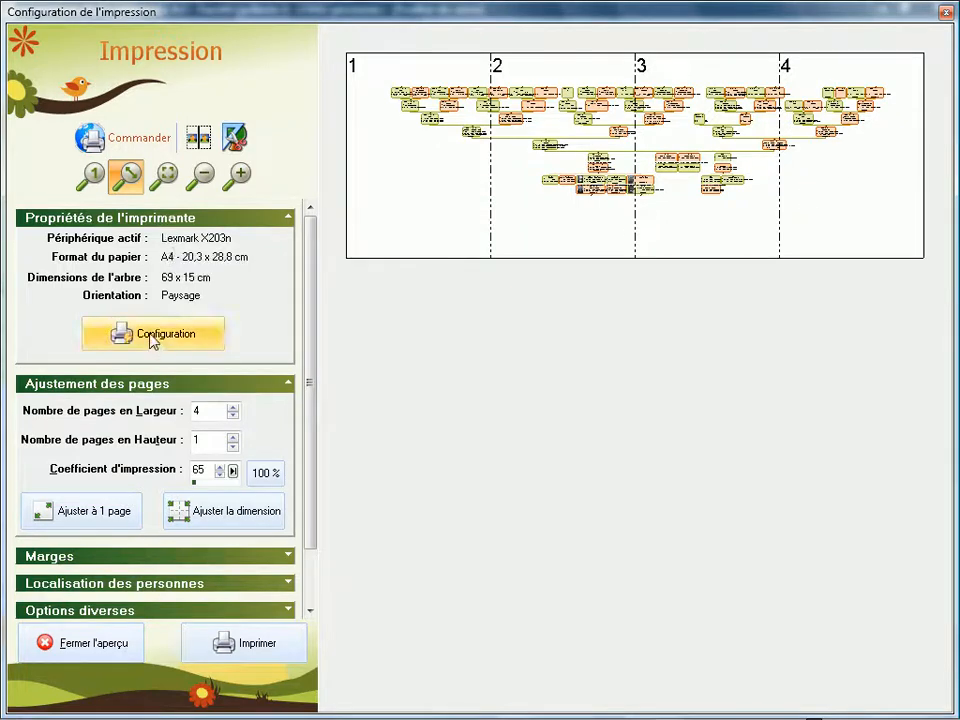
# Set the printer orientation to landscape (Paysage) and confirm the printer configuration
pyautogui.click(152, 338)
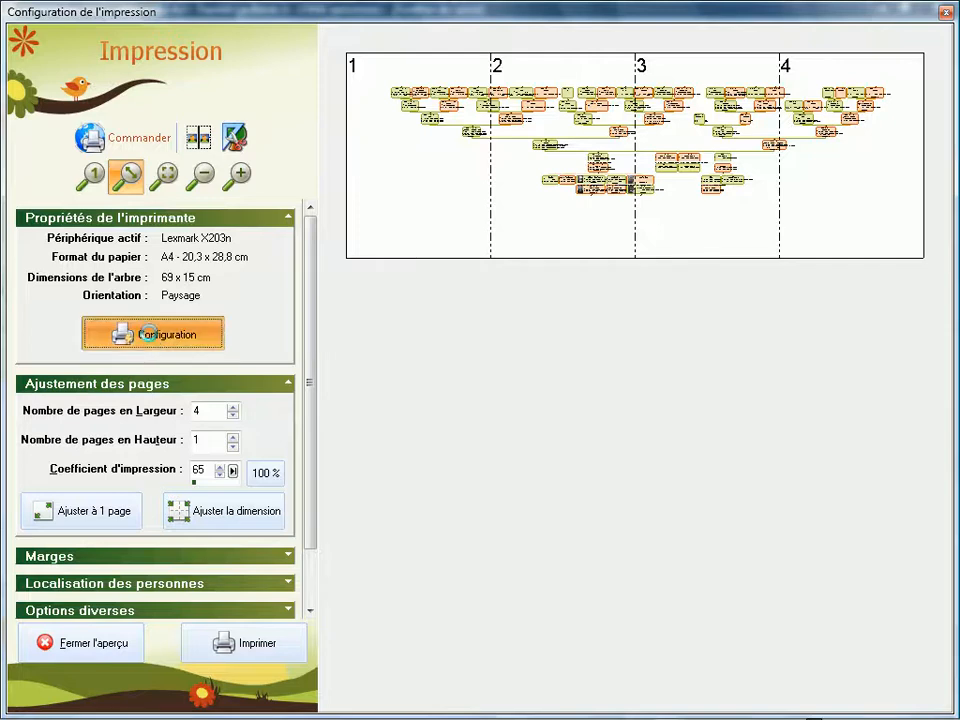
pyautogui.click(601, 366)
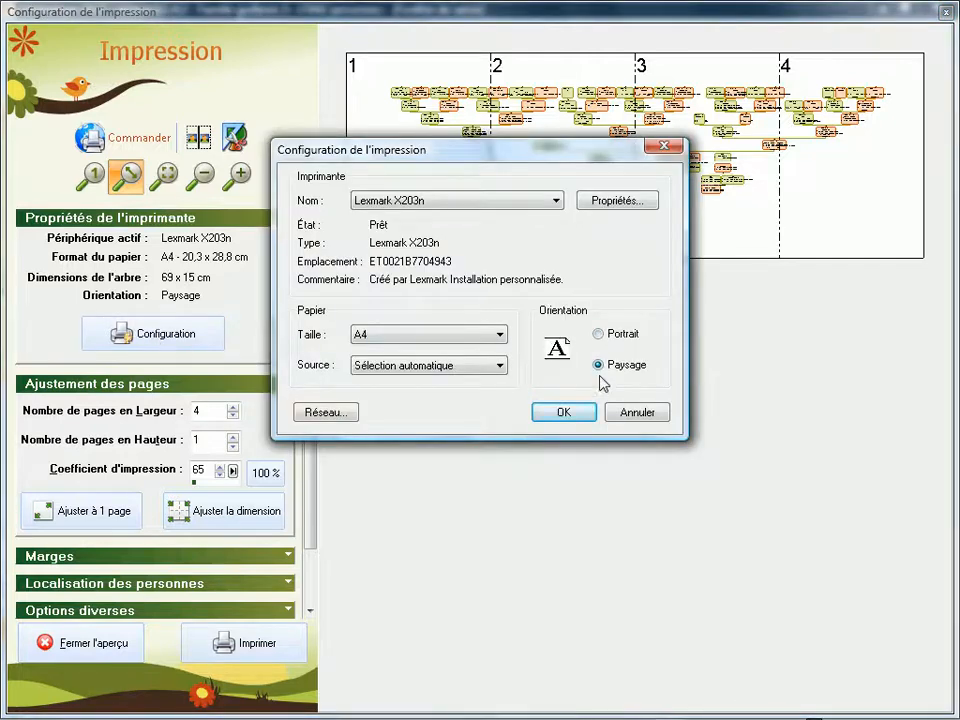
pyautogui.click(585, 414)
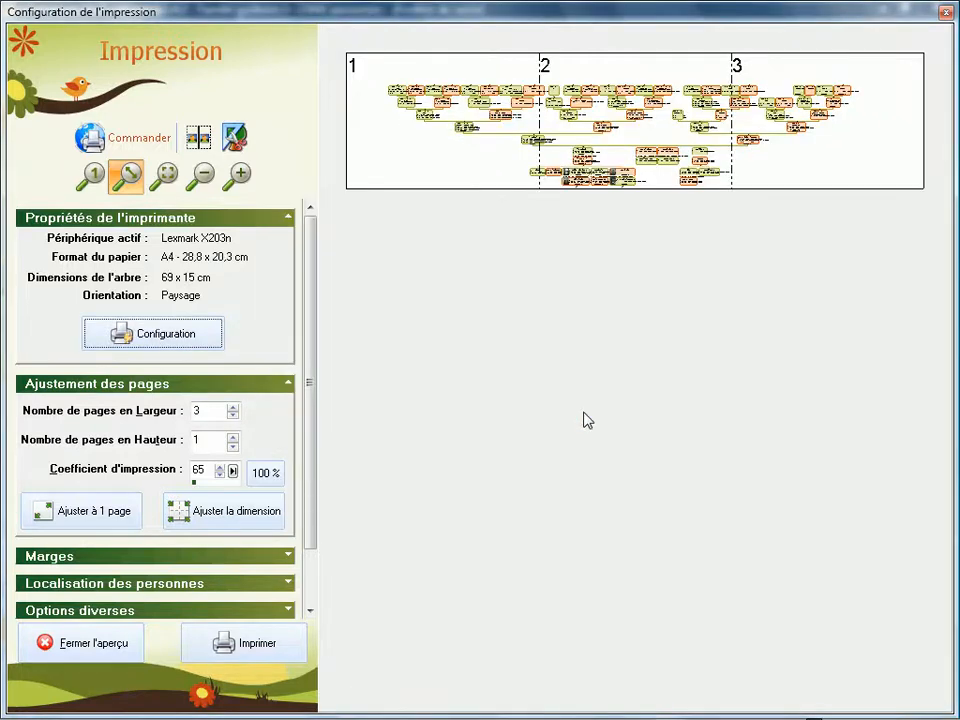
# Try adjusting the printed tree to the dimensions of its pages and fitting it onto one page
pyautogui.click(214, 513)
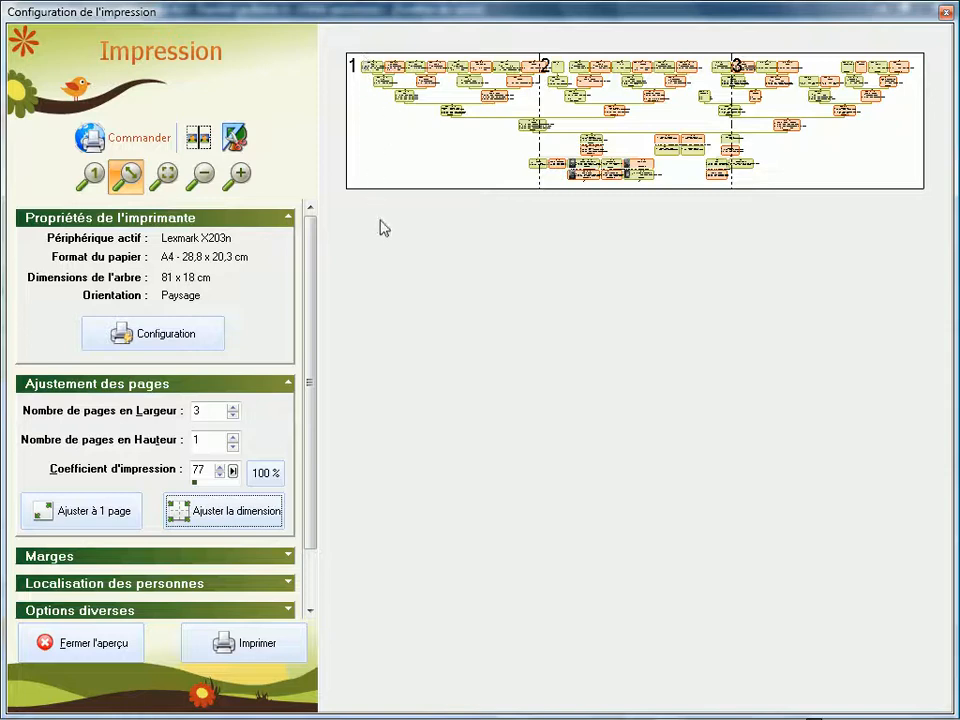
pyautogui.click(75, 518)
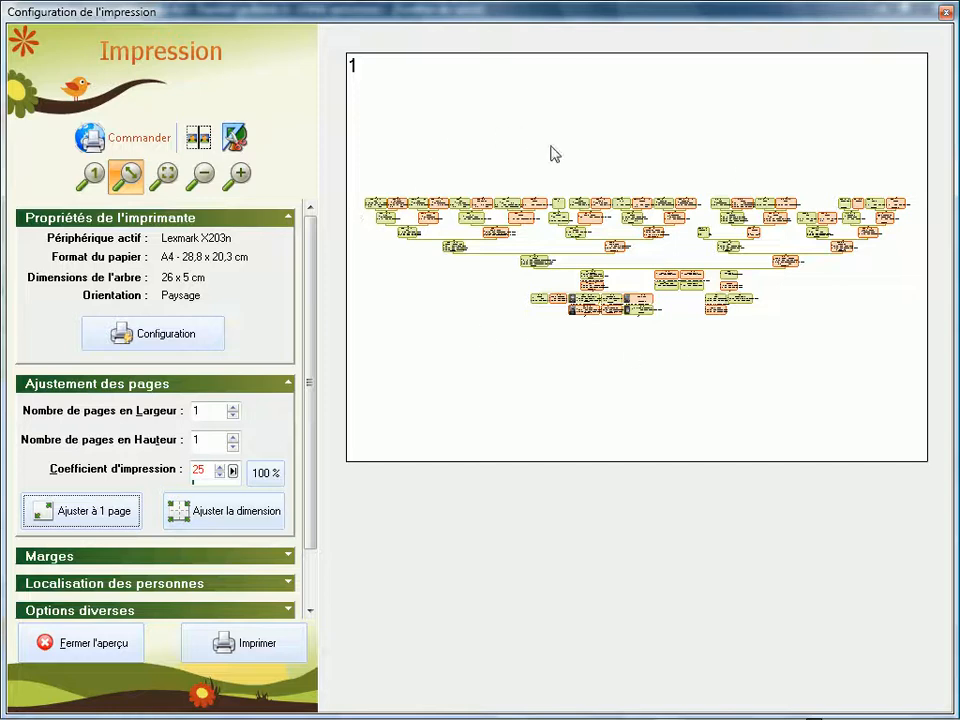
pyautogui.click(224, 509)
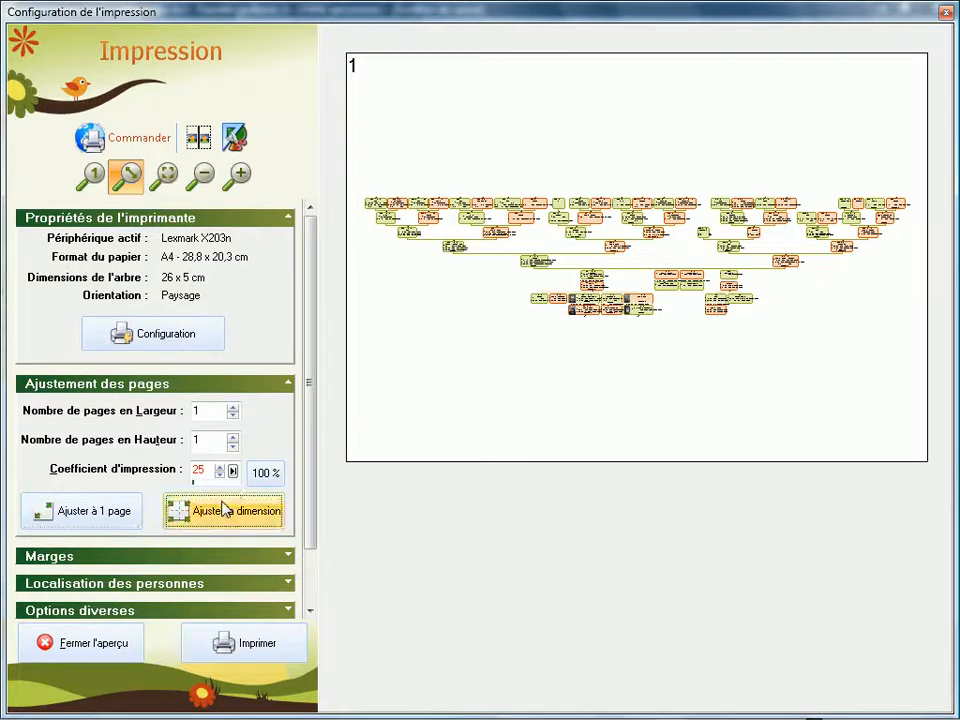
# Raise the print coefficient to 67 and adjust the tree to the dimensions of its pages
pyautogui.click(233, 471)
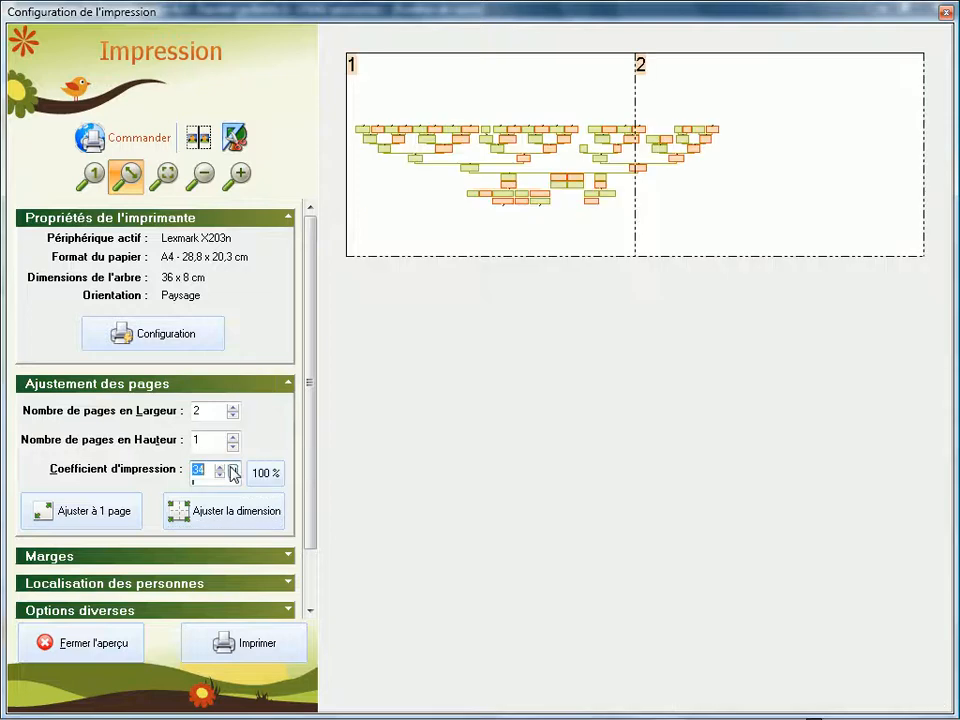
pyautogui.moveTo(233, 471)
pyautogui.mouseDown()
pyautogui.moveTo(248, 463)
pyautogui.moveTo(241, 471)
pyautogui.mouseUp()
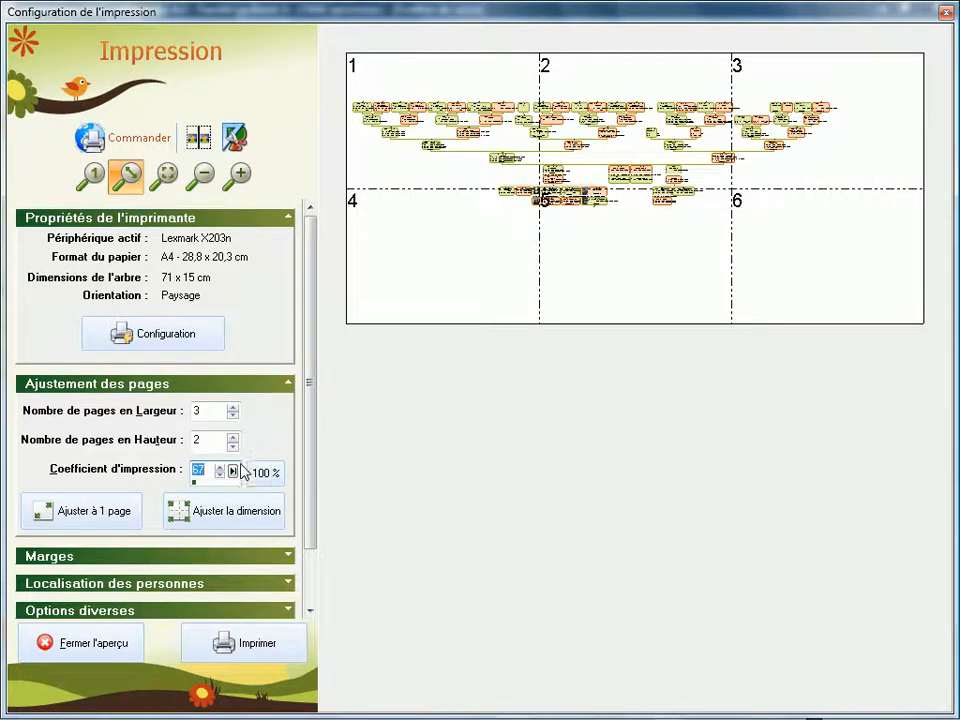
pyautogui.click(227, 513)
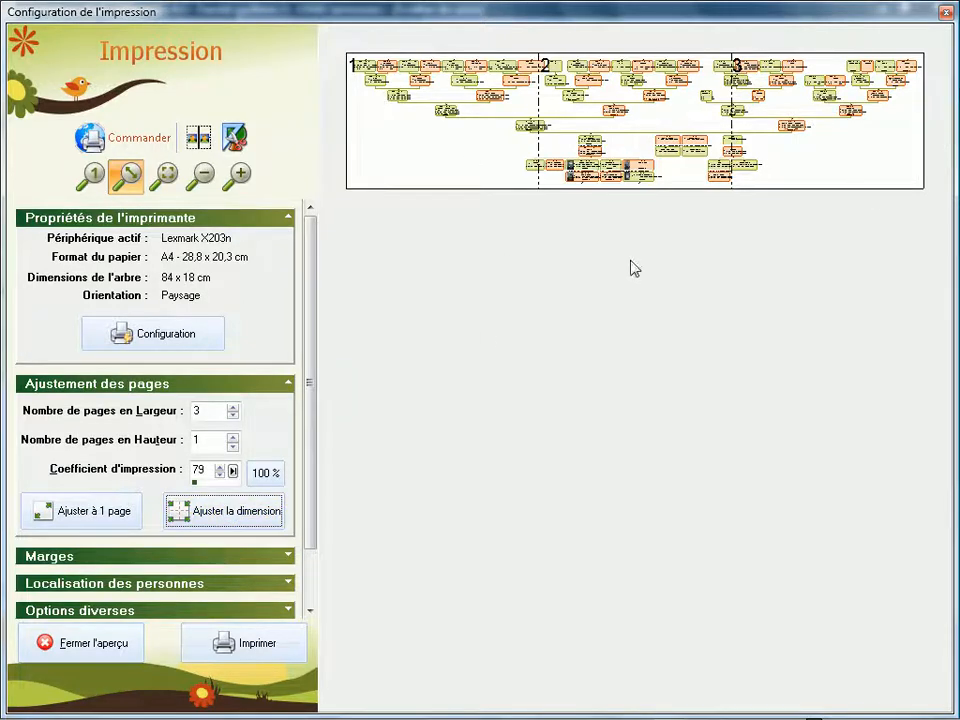
# Examine in the print preview how the boxes fall around the boundary between pages 1 and 2
pyautogui.click(165, 174)
pyautogui.moveTo(516, 47); pyautogui.dragTo(558, 243)
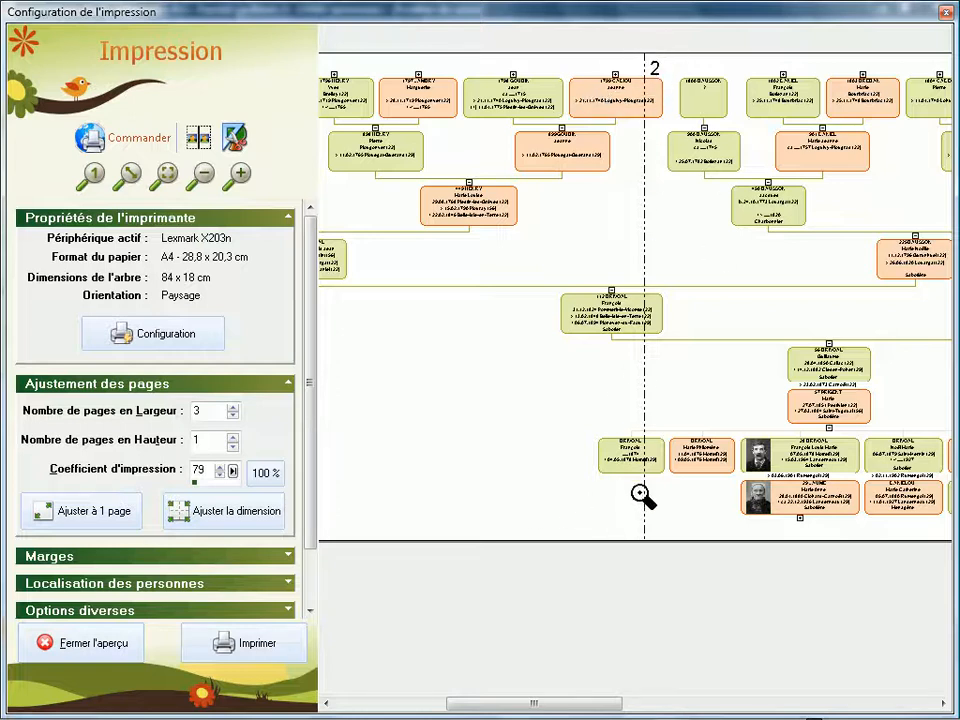
pyautogui.moveTo(561, 703); pyautogui.dragTo(624, 666)
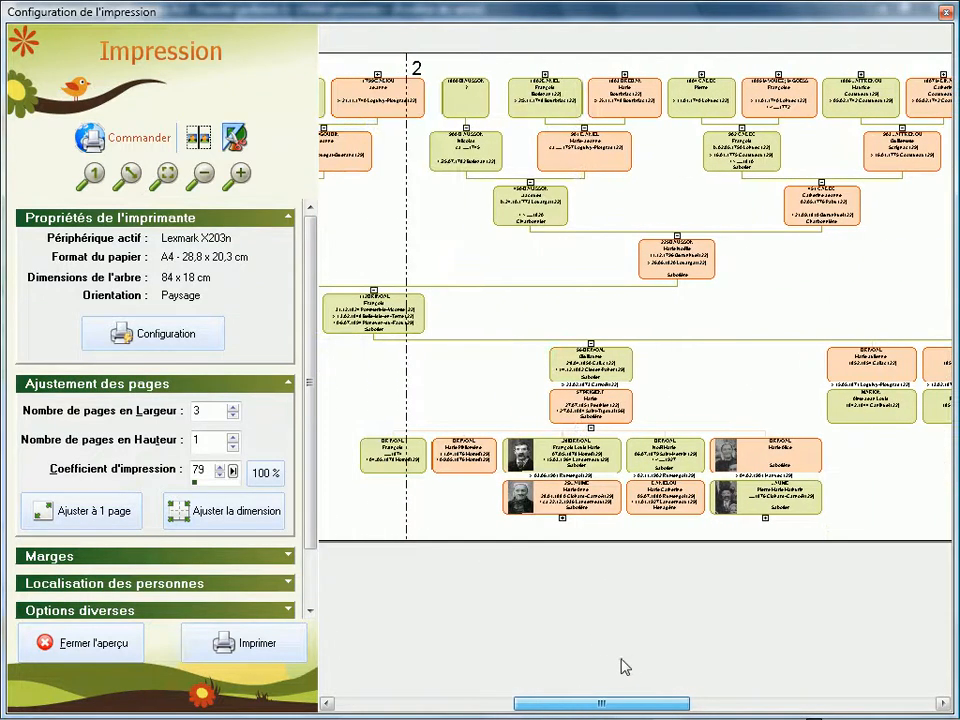
# Try shifting the boxes so that page boundaries do not cut them, and check the boundaries of pages 2 and 3
pyautogui.click(199, 141)
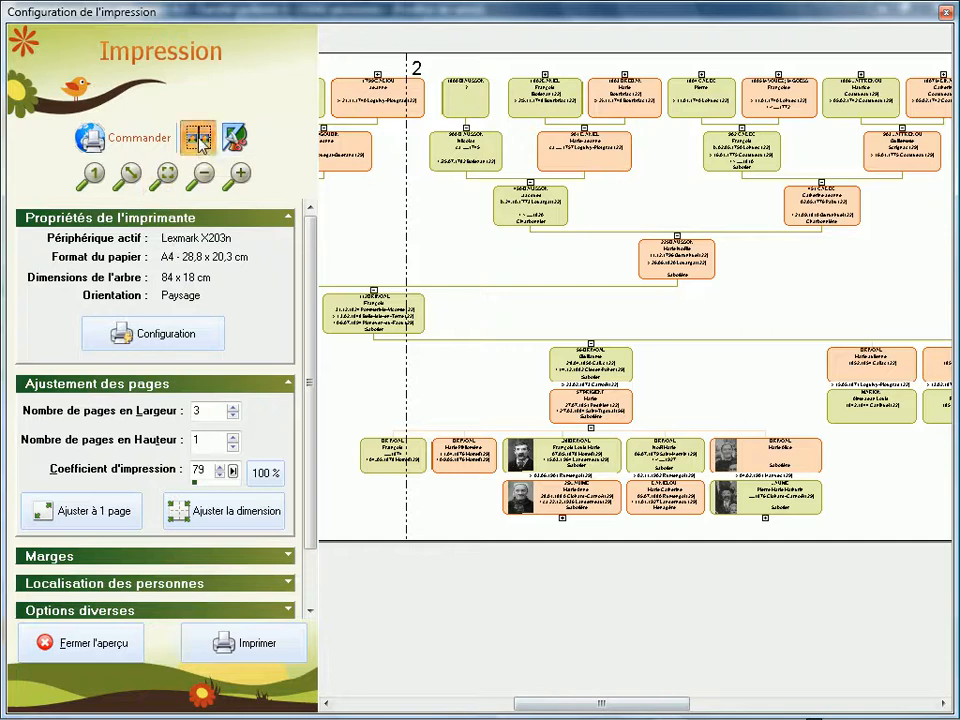
pyautogui.moveTo(546, 705); pyautogui.dragTo(645, 699)
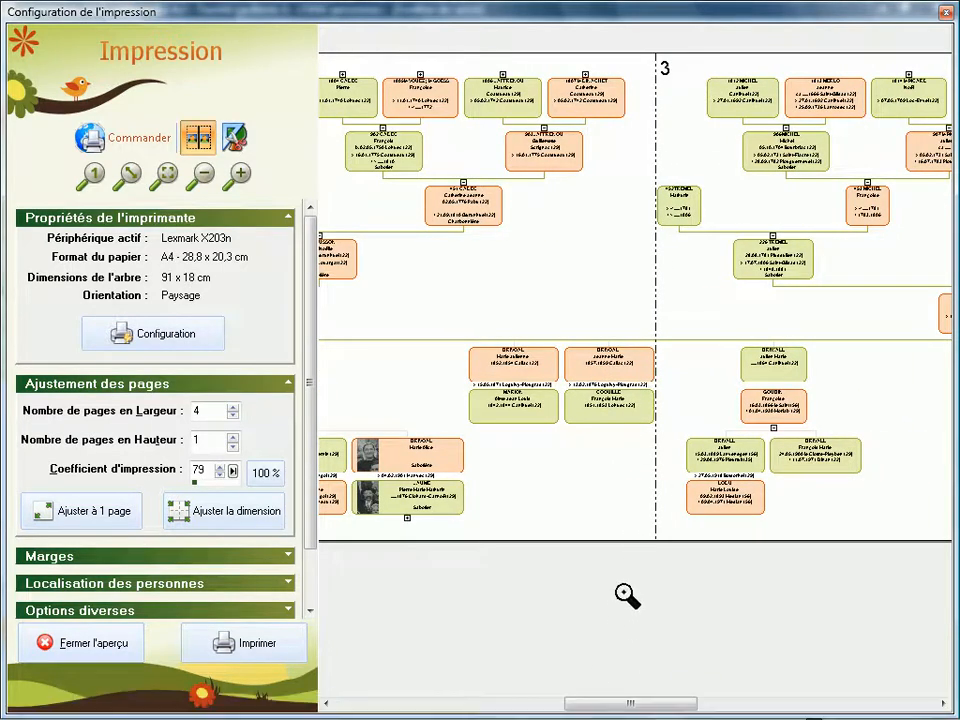
pyautogui.moveTo(601, 705); pyautogui.dragTo(429, 665)
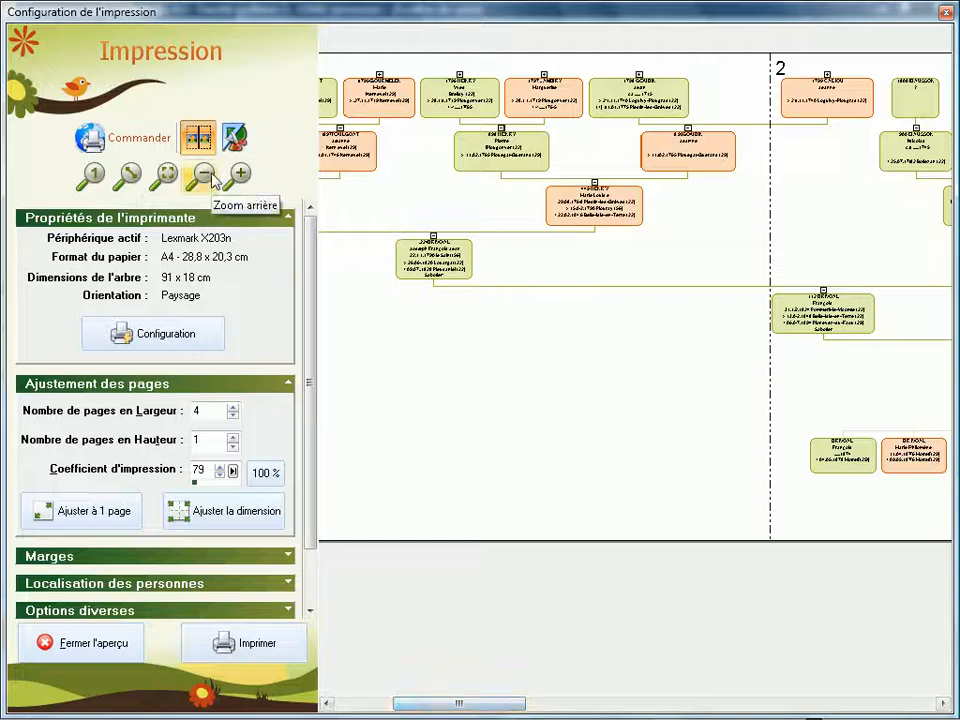
# Turn off the shifting of boxes away from page boundaries and inspect the boundary between pages 1 and 2
pyautogui.click(201, 142)
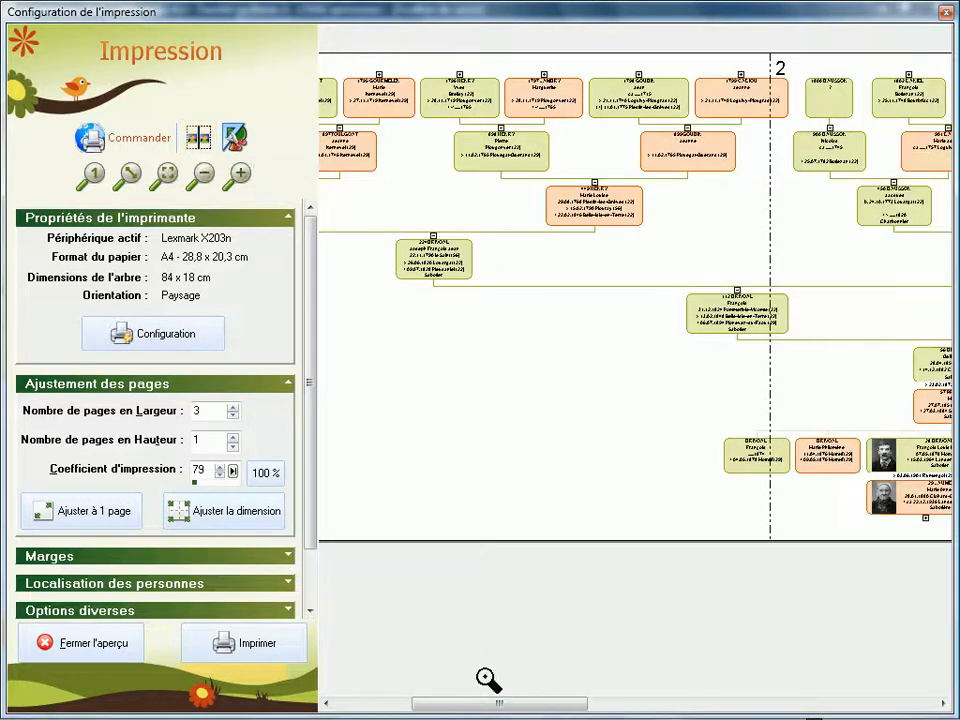
pyautogui.moveTo(480, 707); pyautogui.dragTo(527, 692)
pyautogui.moveTo(617, 684); pyautogui.dragTo(446, 677)
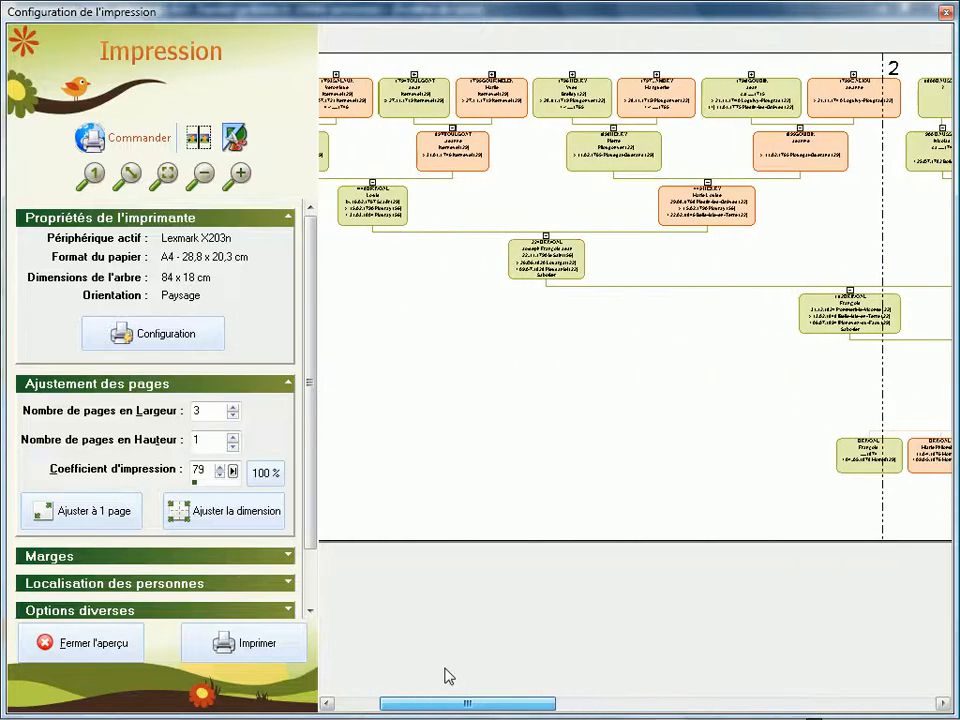
# Try an online order of the tree with a sheet height of 61 cm, without placing the order
pyautogui.click(96, 137)
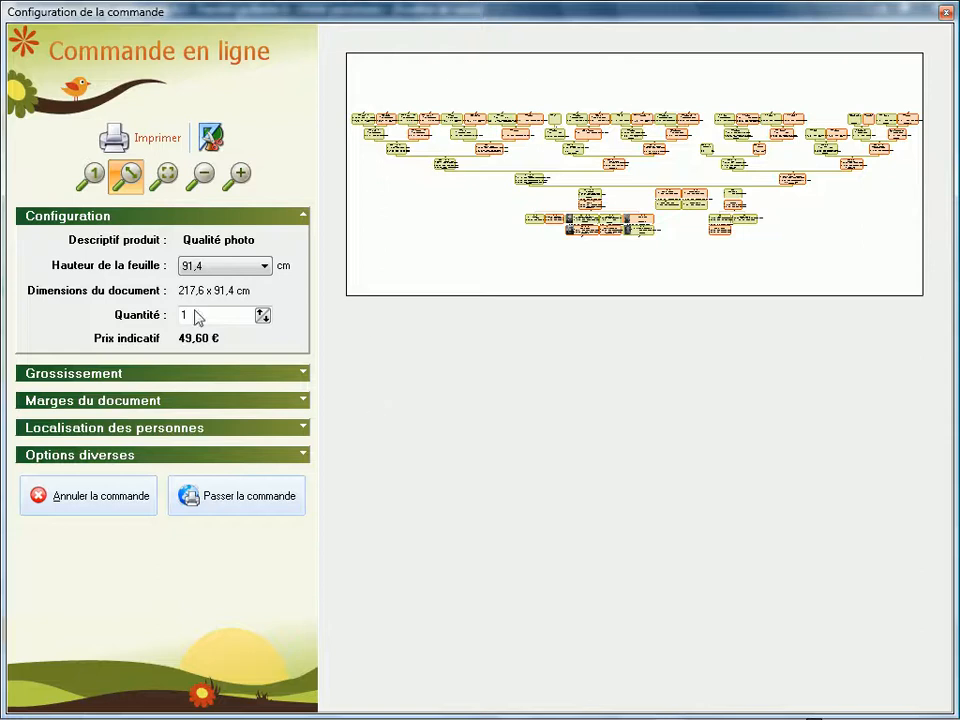
pyautogui.click(190, 268)
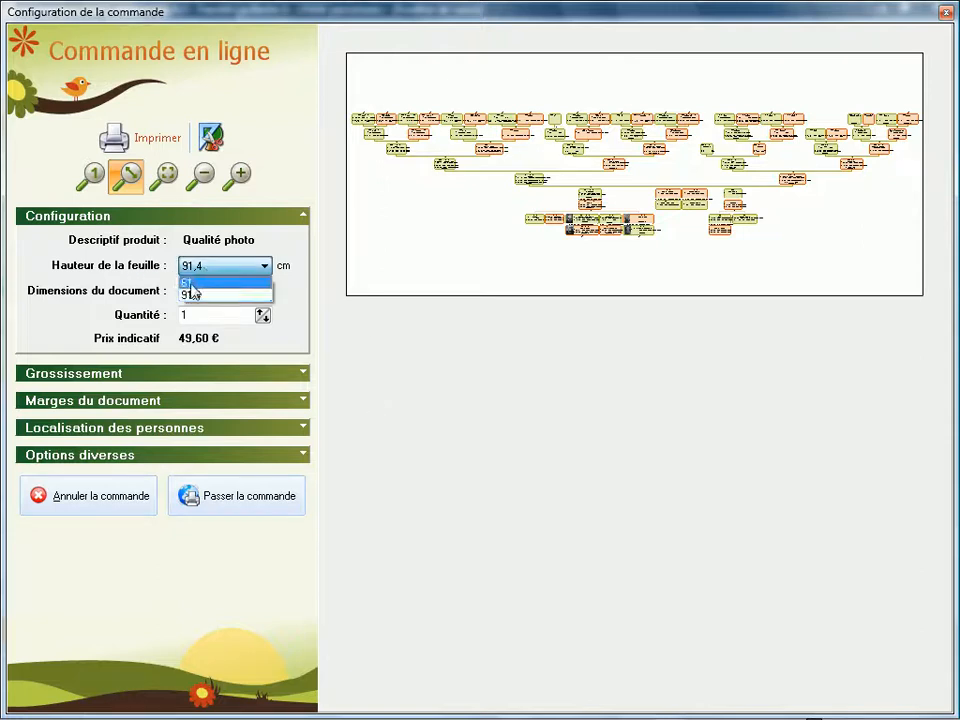
pyautogui.click(190, 283)
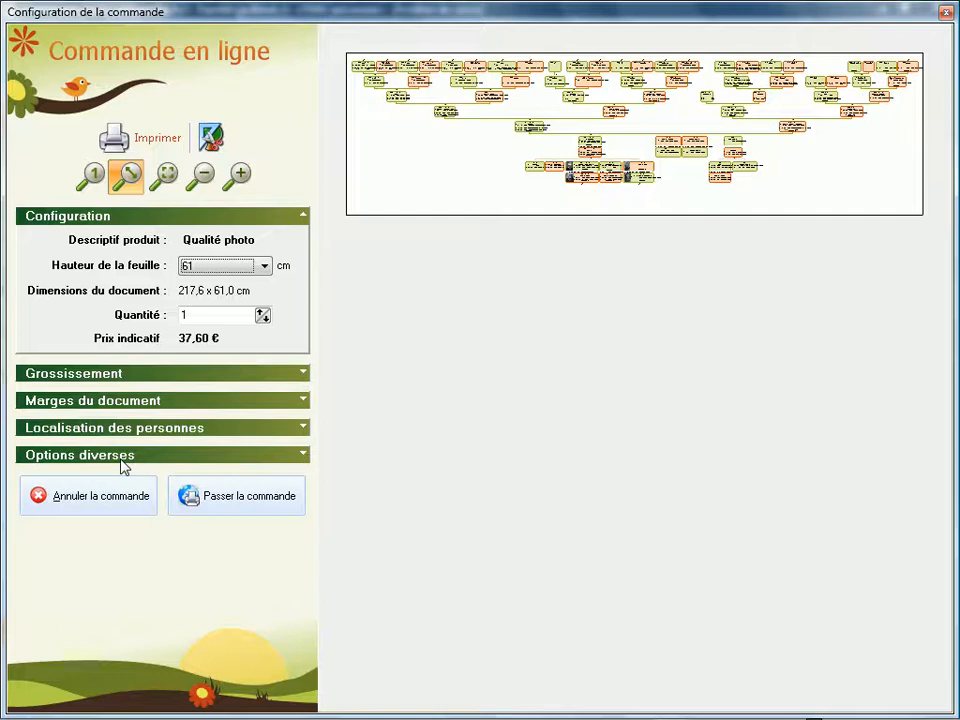
pyautogui.click(92, 507)
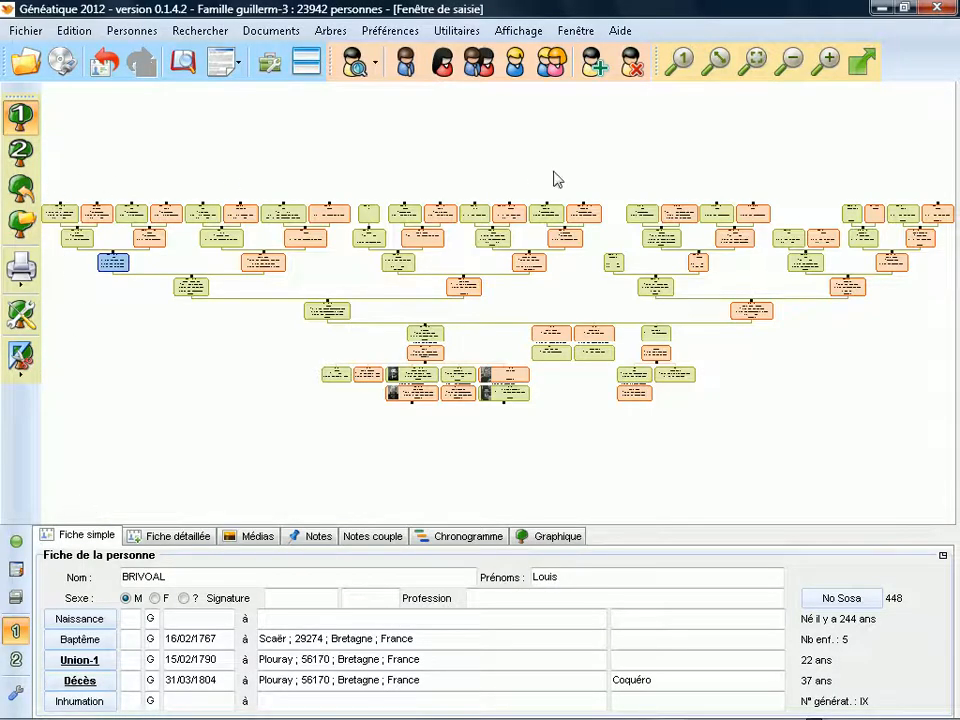
# Open the choice of tree models without saving the modified document settings
pyautogui.click(680, 61)
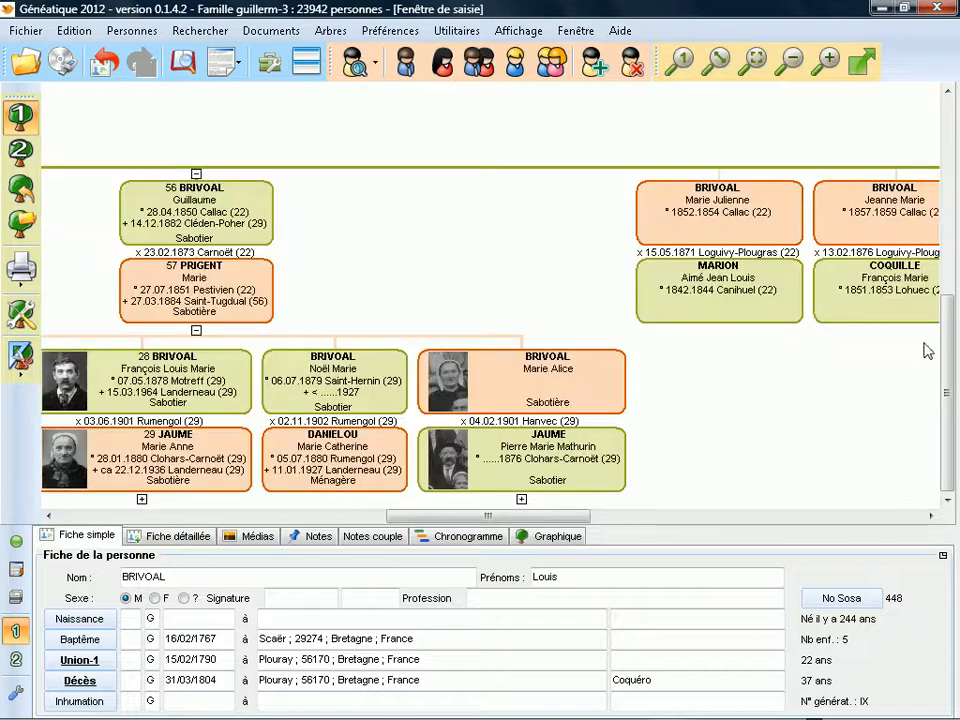
pyautogui.moveTo(946, 345); pyautogui.dragTo(950, 166)
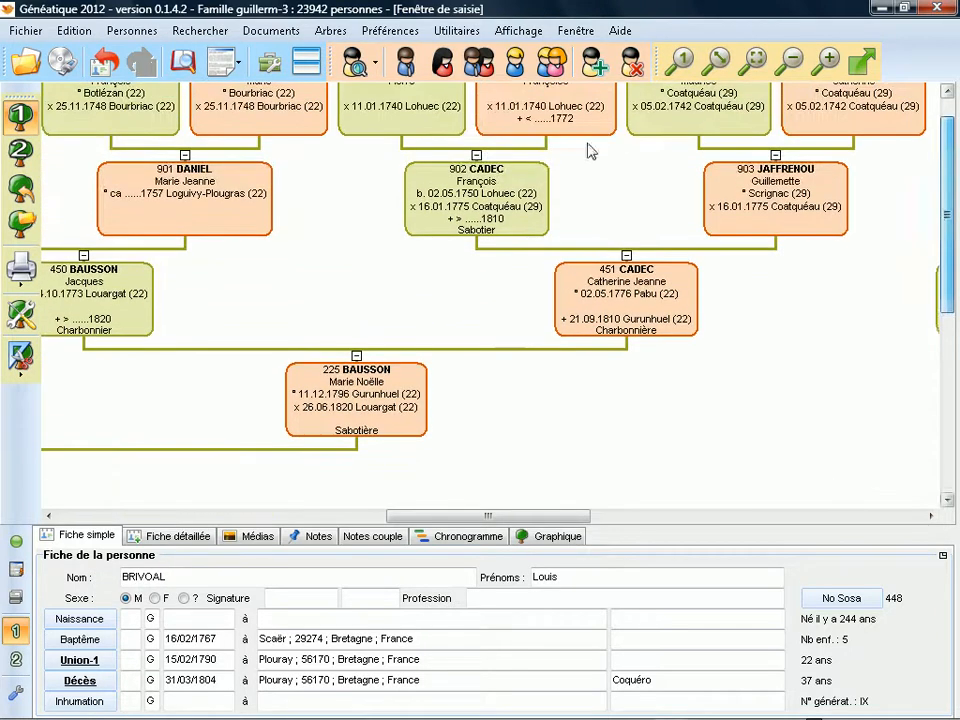
pyautogui.scroll(1, 545, 145)
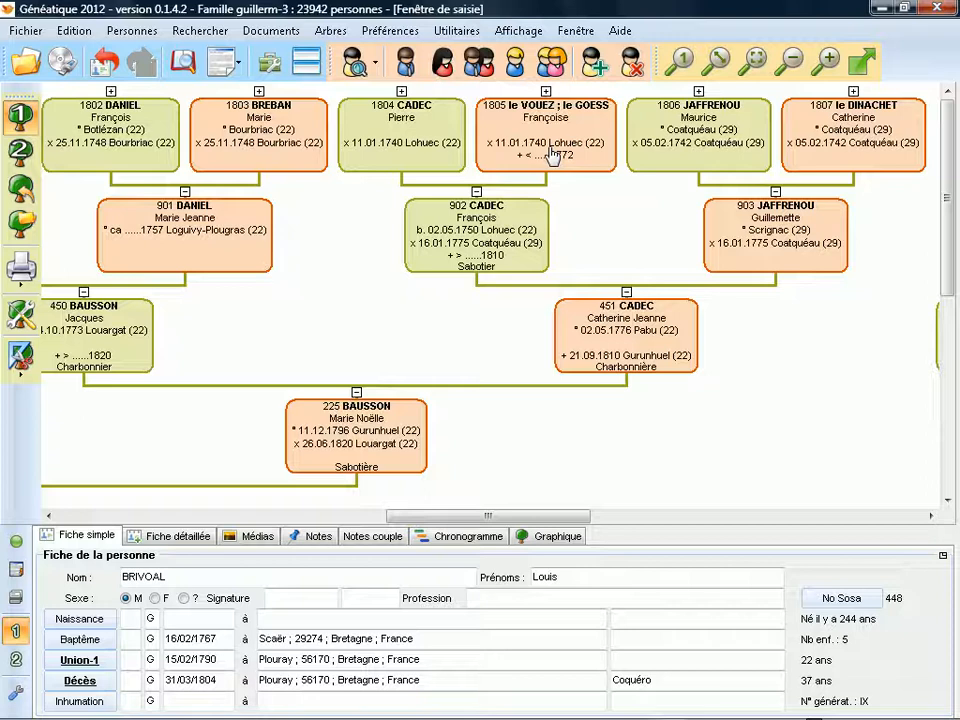
pyautogui.click(20, 224)
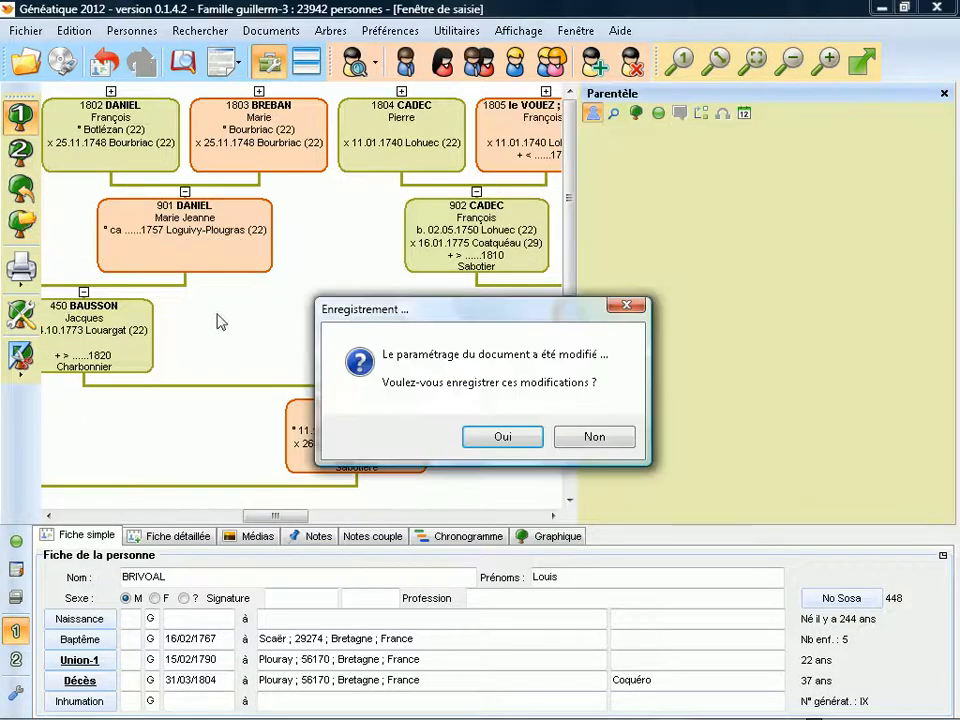
pyautogui.click(580, 442)
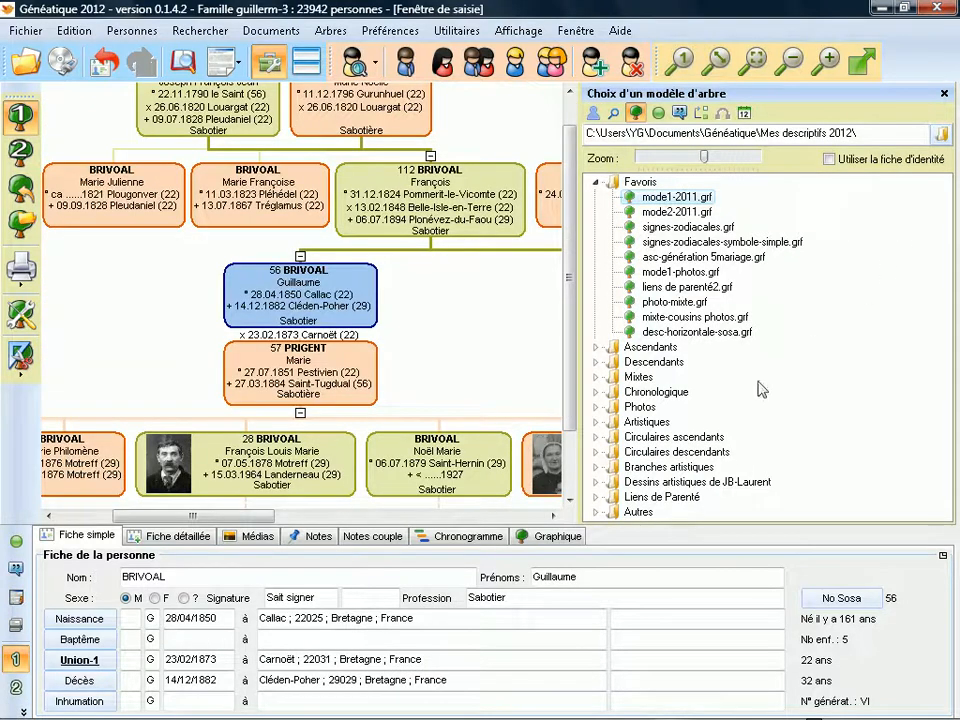
# Apply the chronological model arbre-chronologique-ascendant.grf to the tree and view its earliest ancestors on the timeline
pyautogui.click(655, 393)
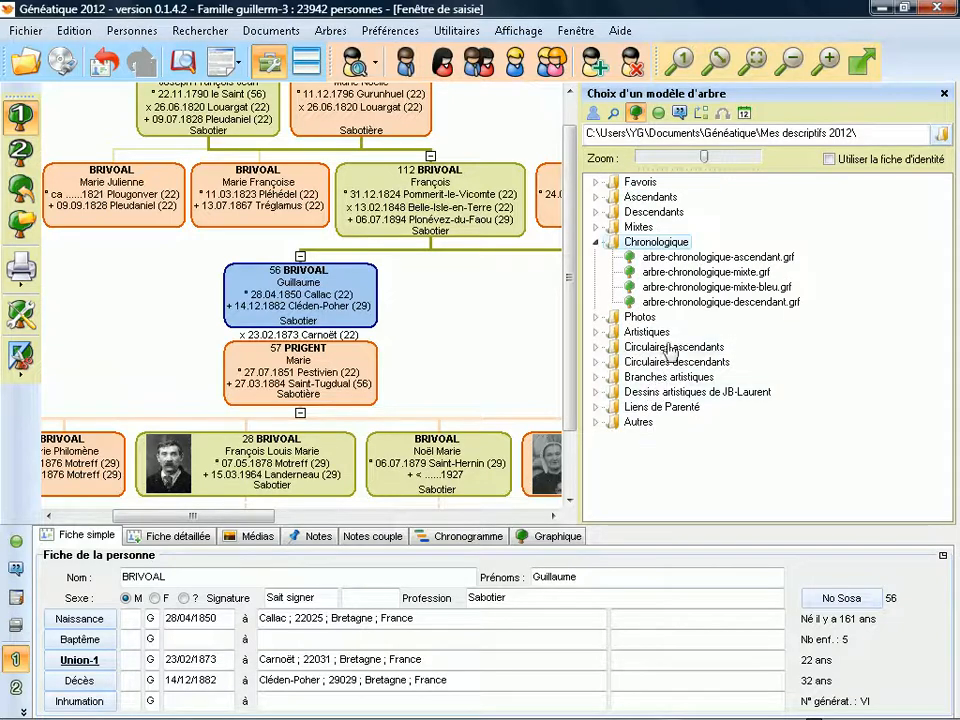
pyautogui.click(683, 258)
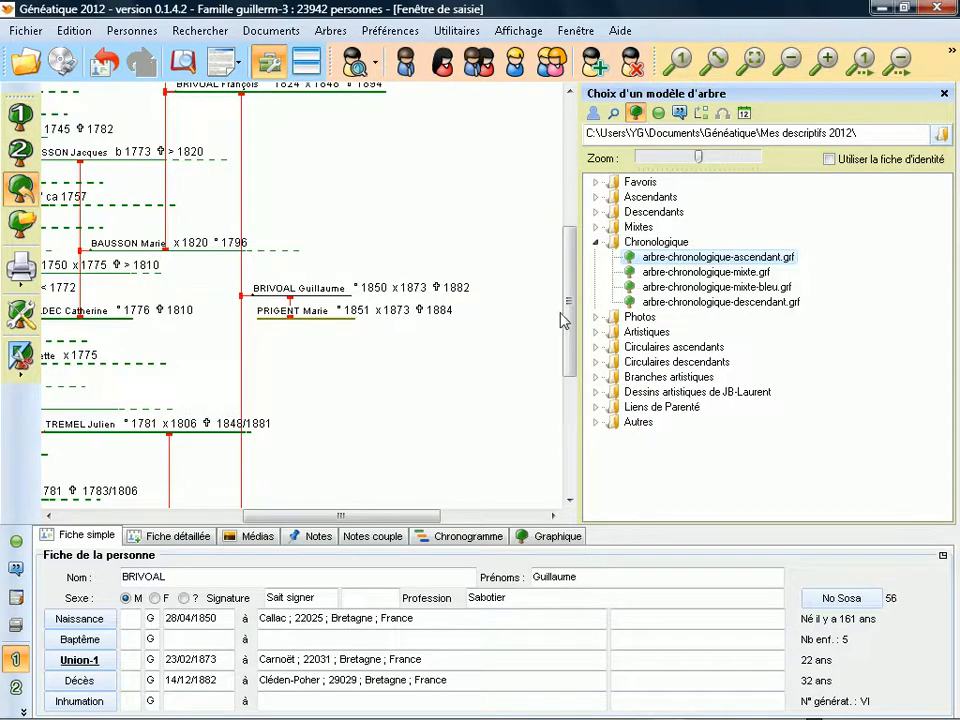
pyautogui.moveTo(570, 310); pyautogui.dragTo(579, 182)
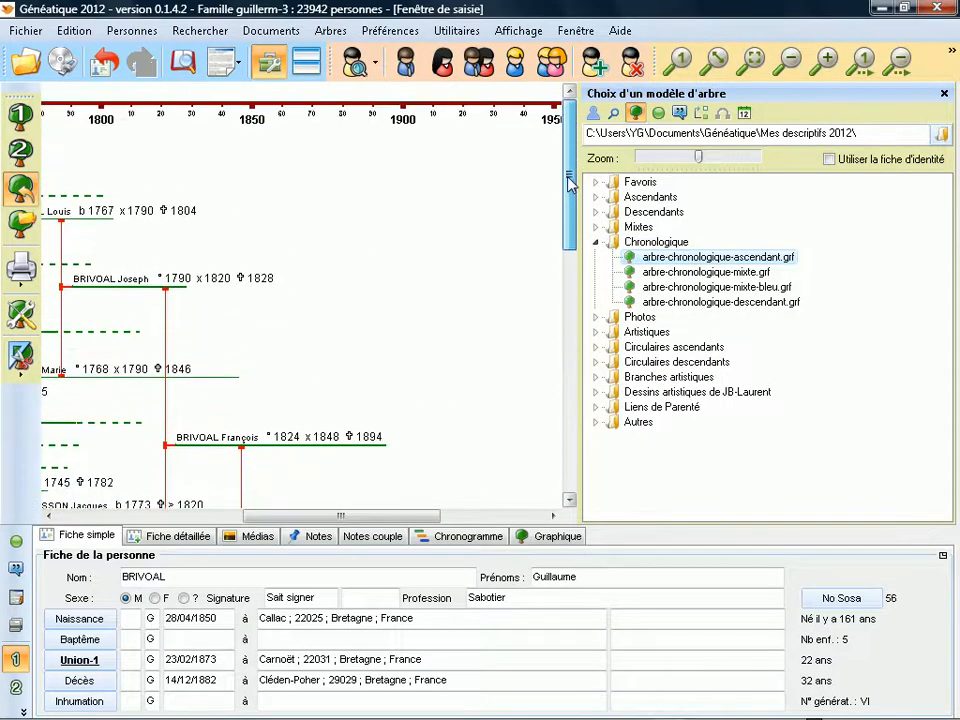
pyautogui.moveTo(270, 515); pyautogui.dragTo(137, 515)
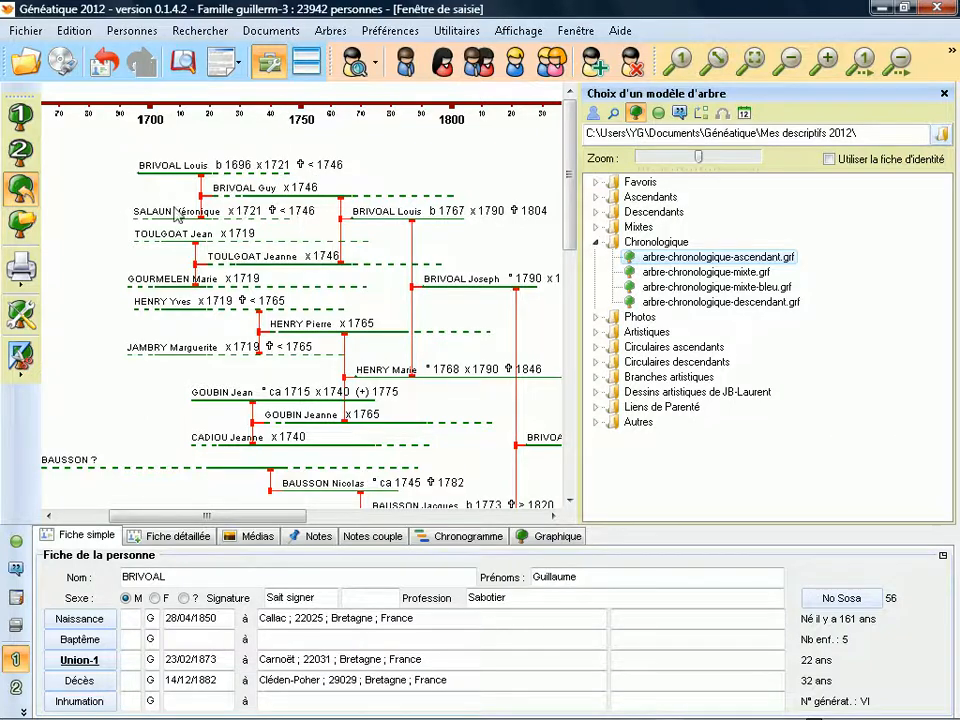
# Expand the Artistiques category of tree models
pyautogui.click(628, 332)
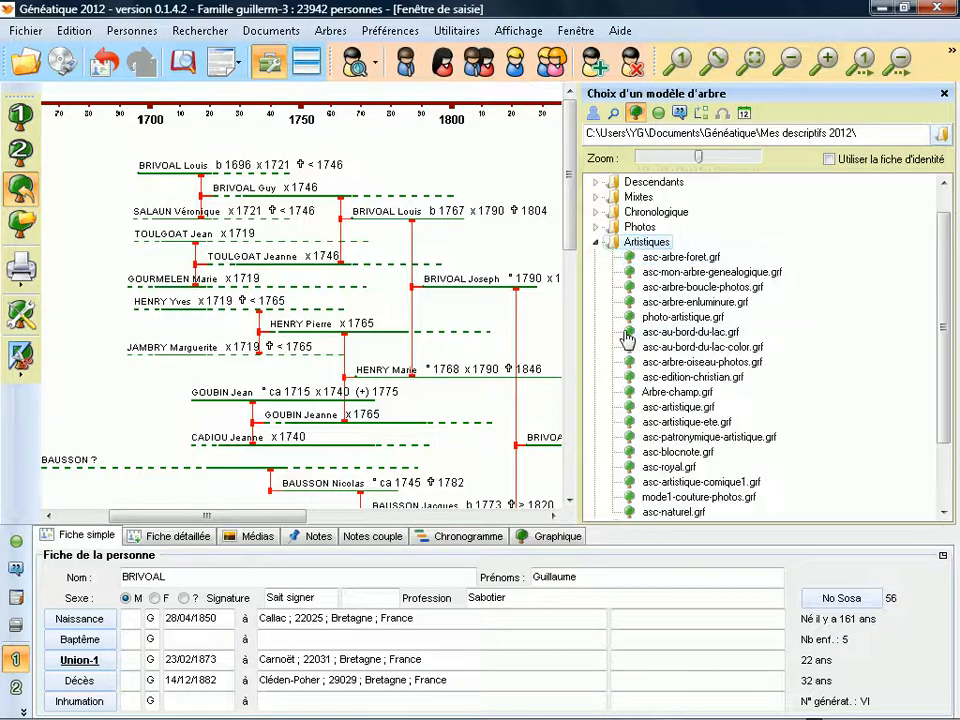